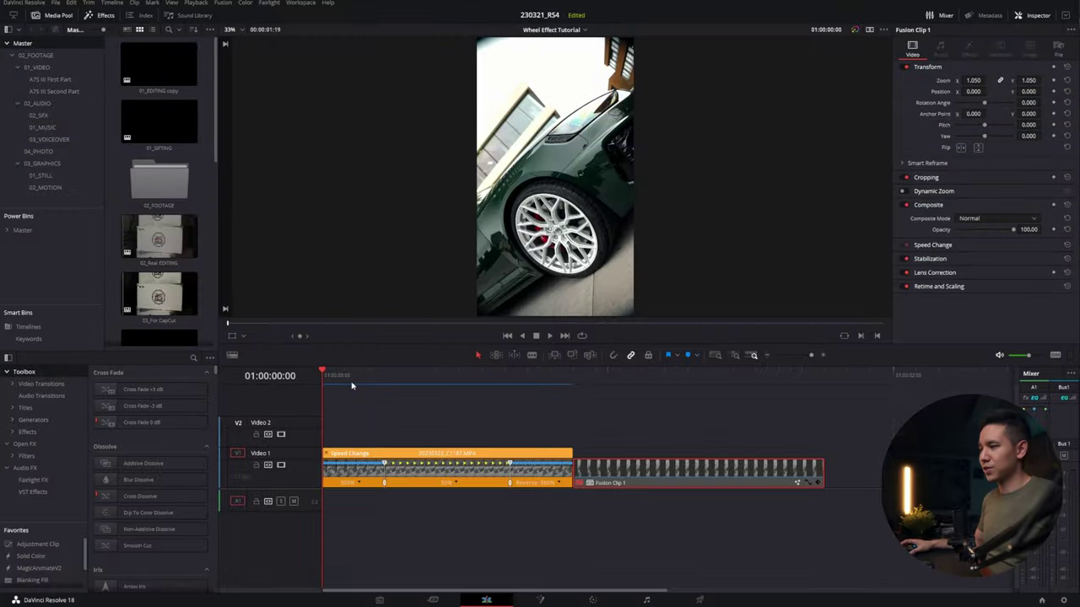
Move Fusion Clip 1 later on Video 1, leaving a gap after the speed-ramped car clip
drag(631, 479, 909, 471)
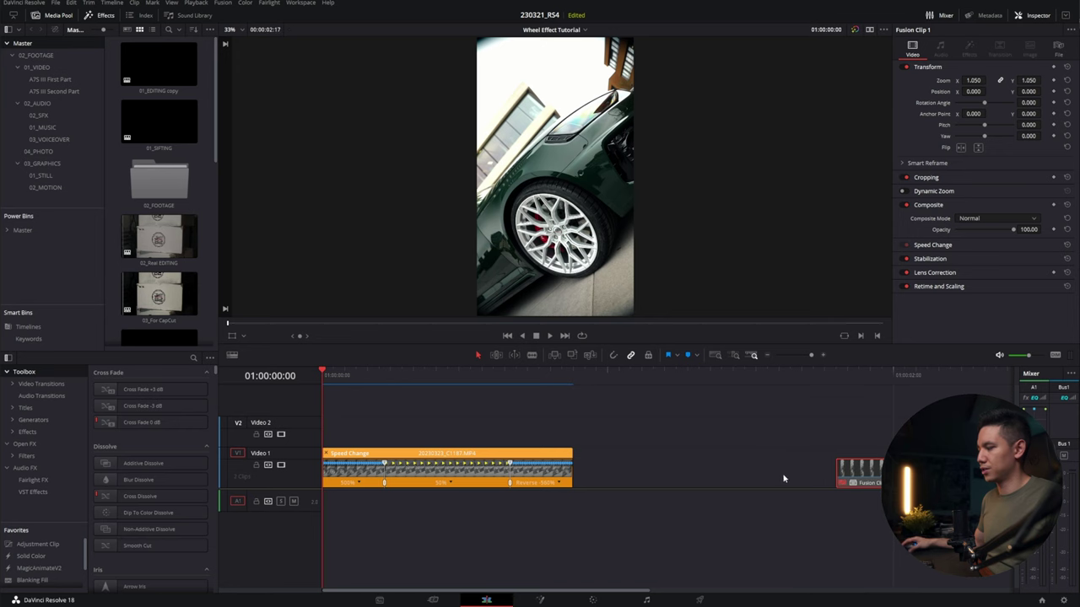
scroll(393, 433, up, 1)
scroll(422, 426, left, 1)
Play back the speed-ramped car clip from its start and return the playhead to the beginning
drag(346, 377, 320, 377)
key(space)
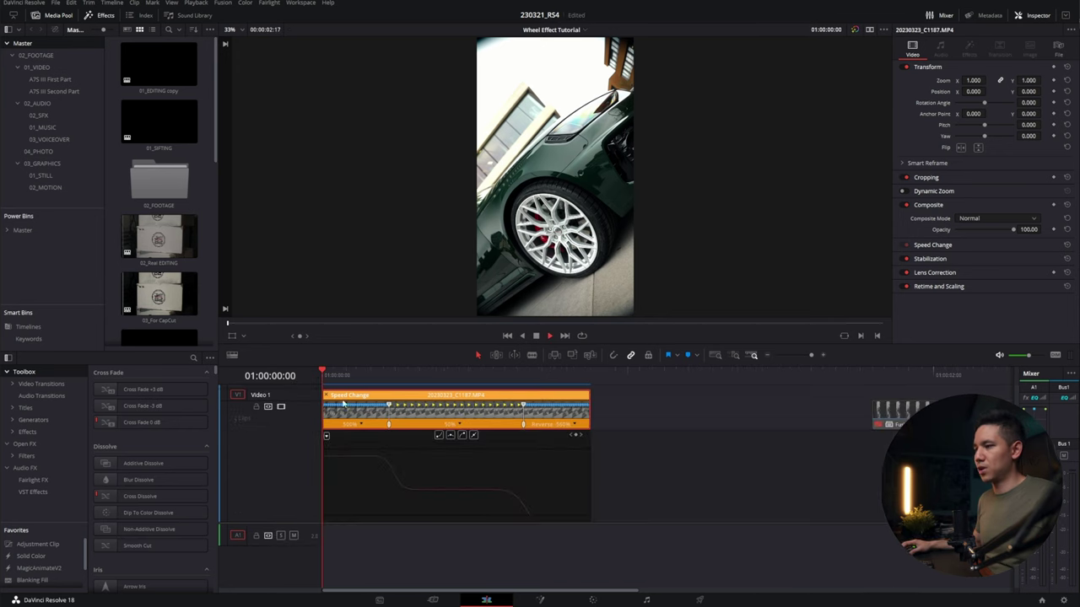
key(space)
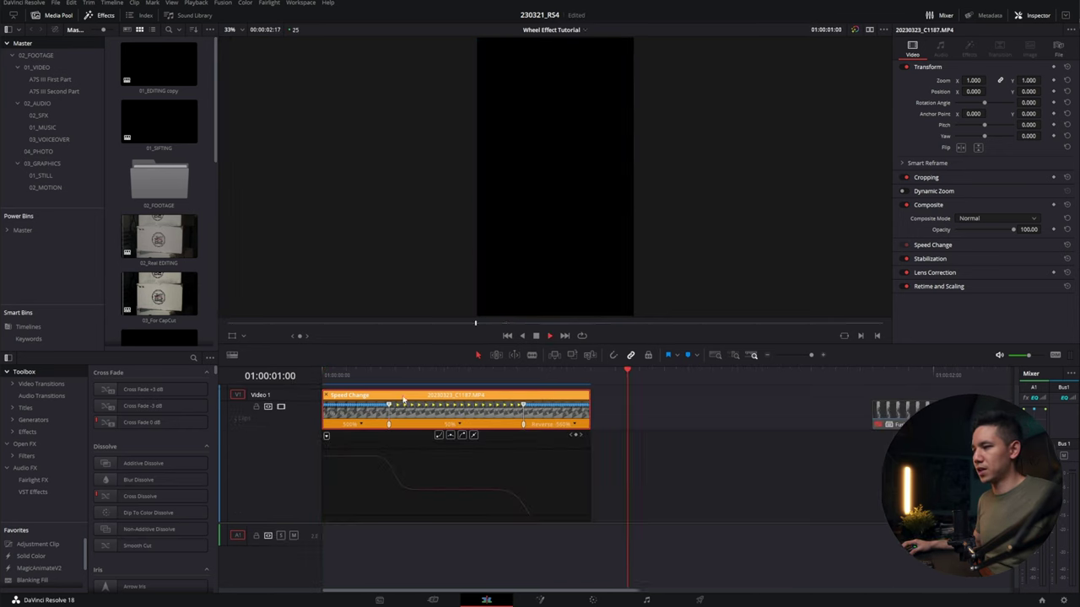
click(319, 382)
mouse_move(317, 383)
mouse_down()
mouse_move(553, 386)
mouse_move(319, 387)
mouse_up()
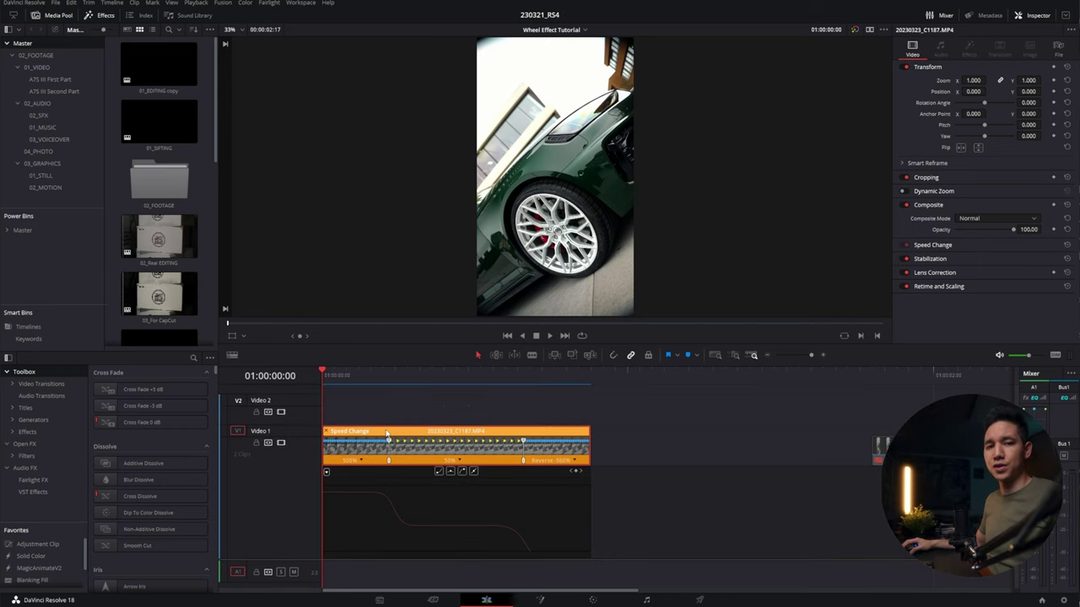
Convert the speed-ramped car clip into a new Fusion clip and open it for compositing in Fusion
click(433, 452)
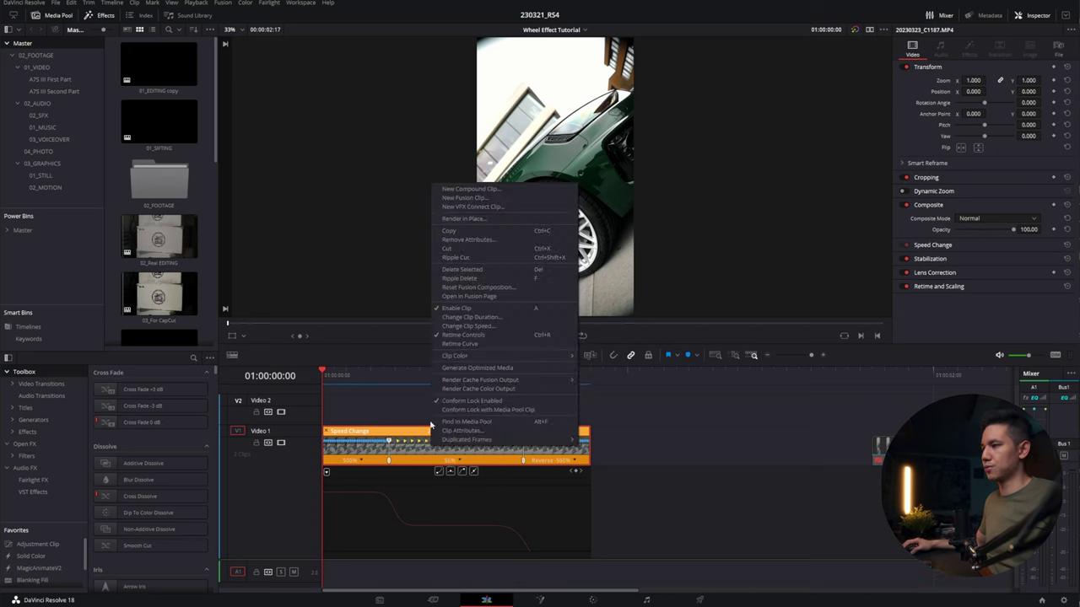
click(473, 202)
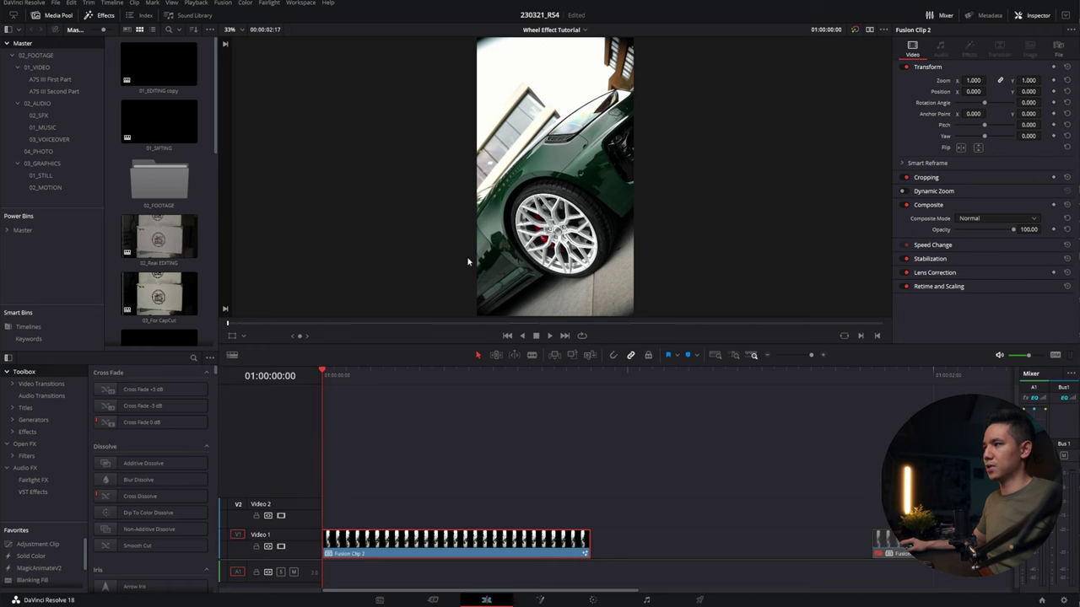
click(540, 600)
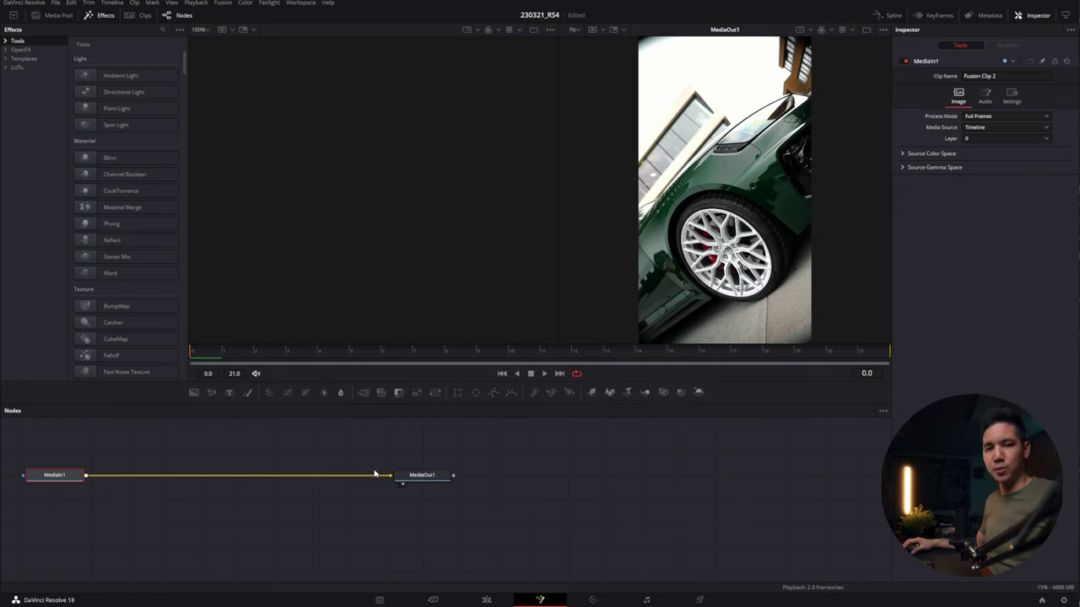
Insert a Planar Tracker node between MediaIn1 and MediaOut1
key(shift+space)
text(p)
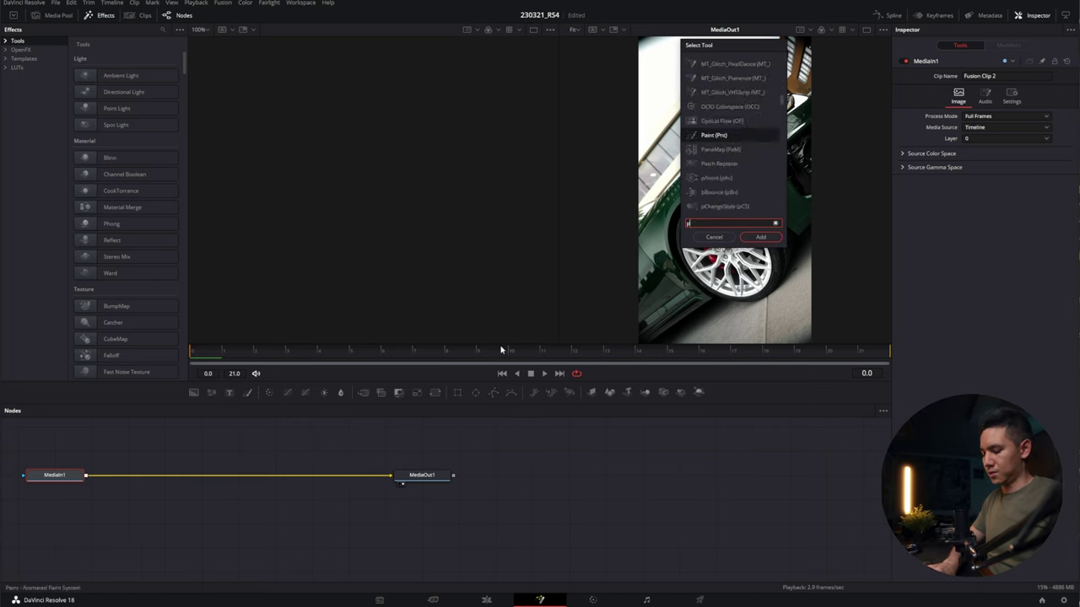
text(lanar)
key(Return)
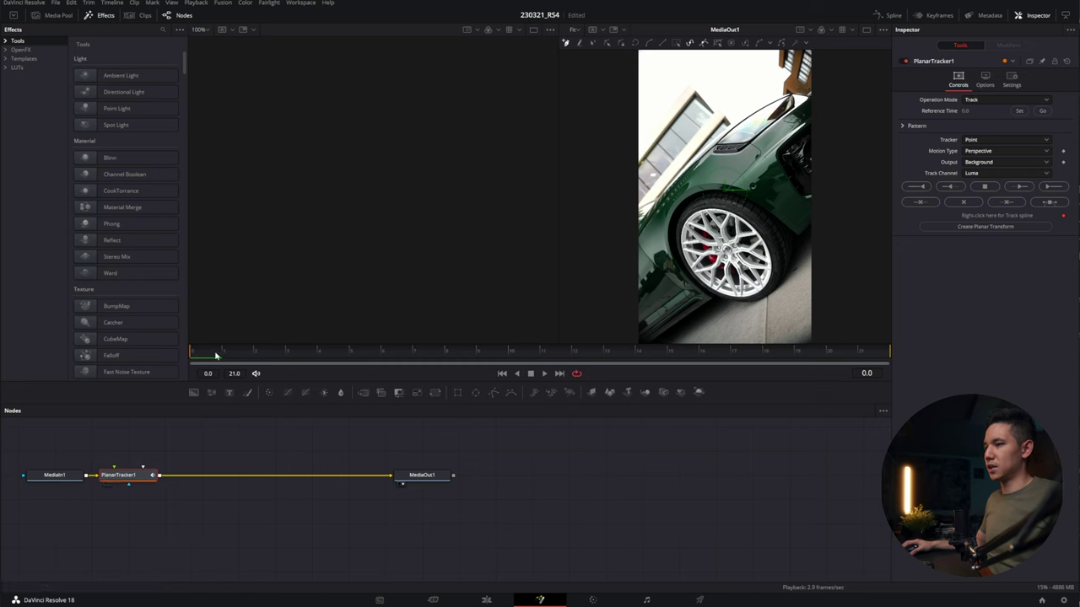
At frame 9, draw a closed tracking outline around the car's front wheel and tire
drag(204, 354, 507, 361)
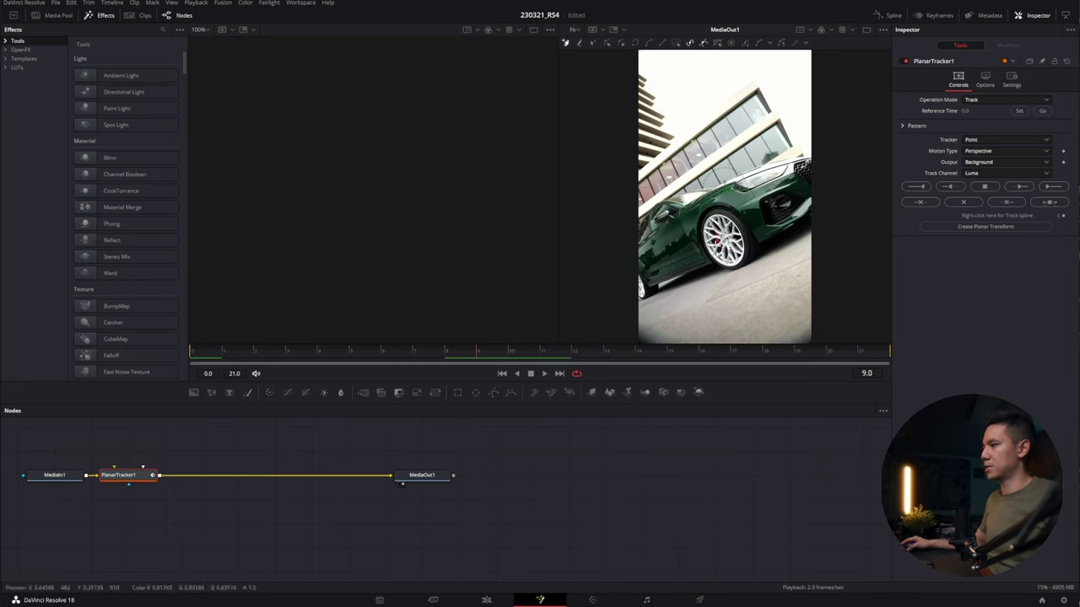
scroll(715, 245, up, 4)
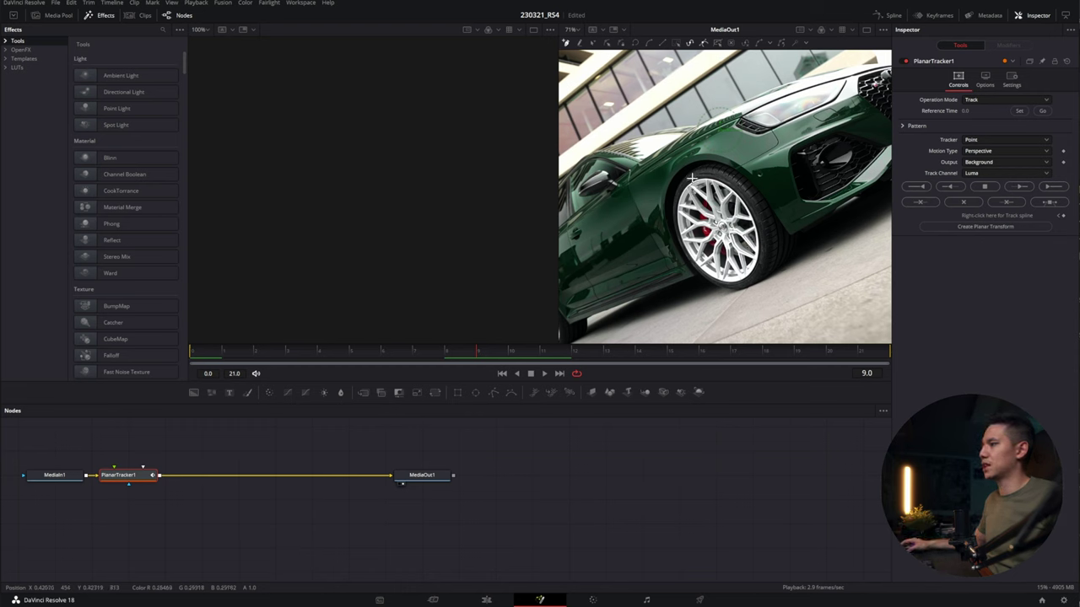
click(668, 192)
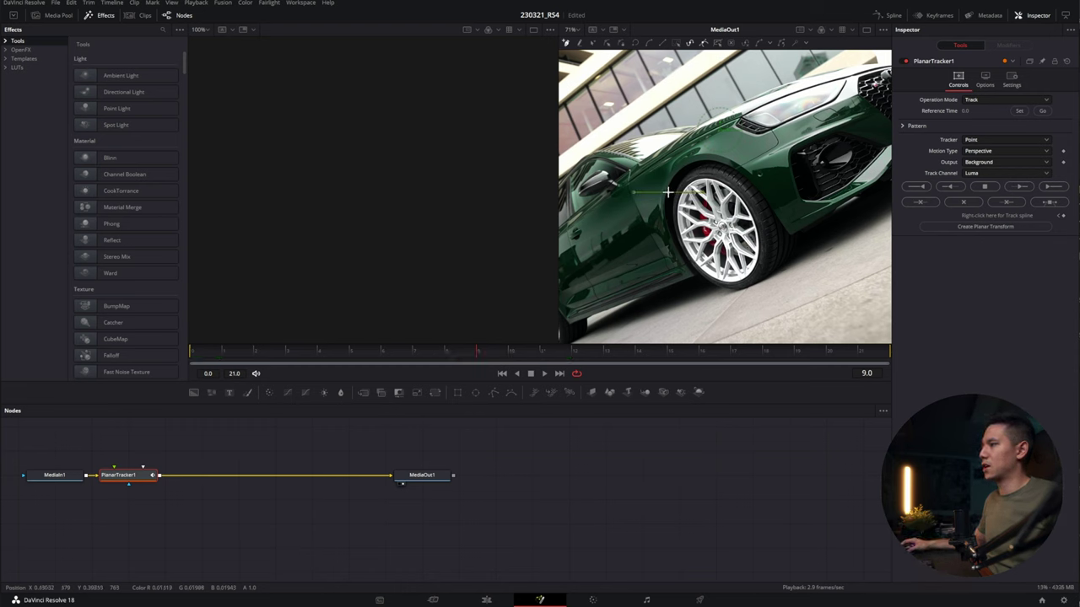
click(728, 163)
click(777, 270)
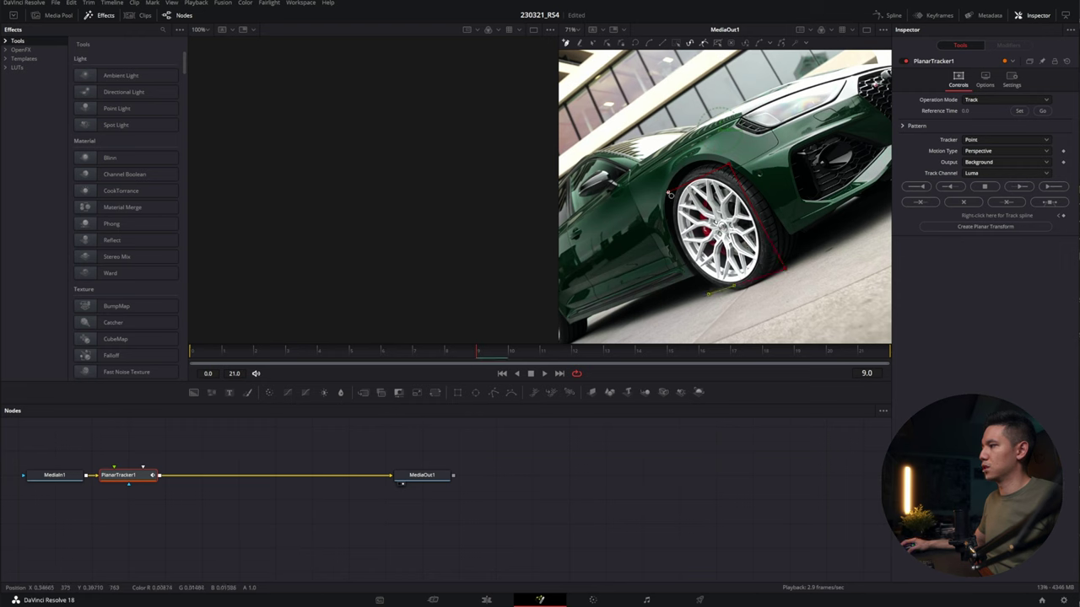
click(707, 293)
click(668, 192)
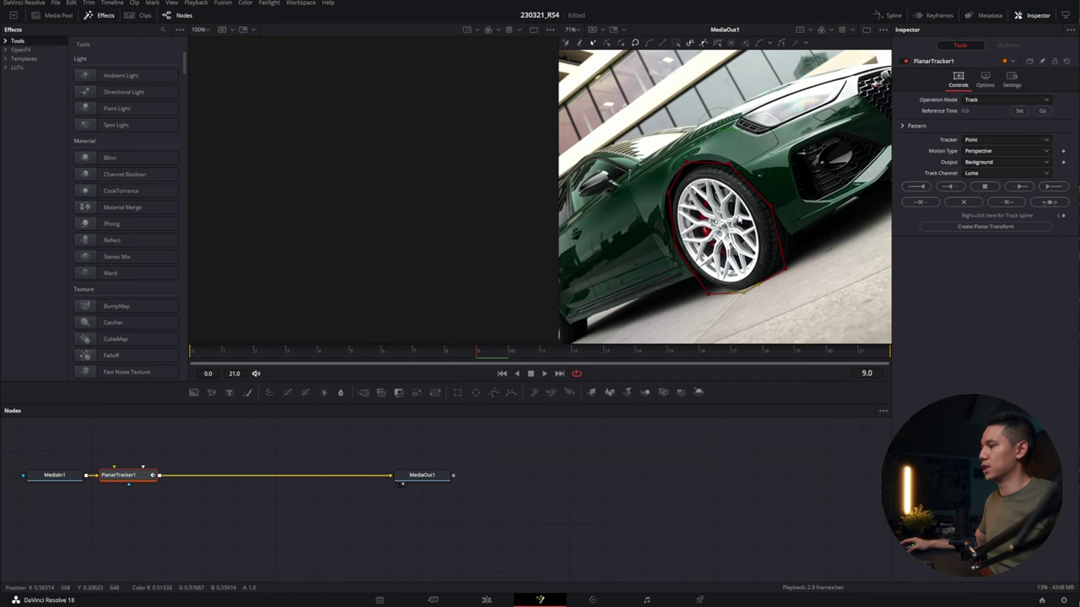
scroll(698, 214, down, 3)
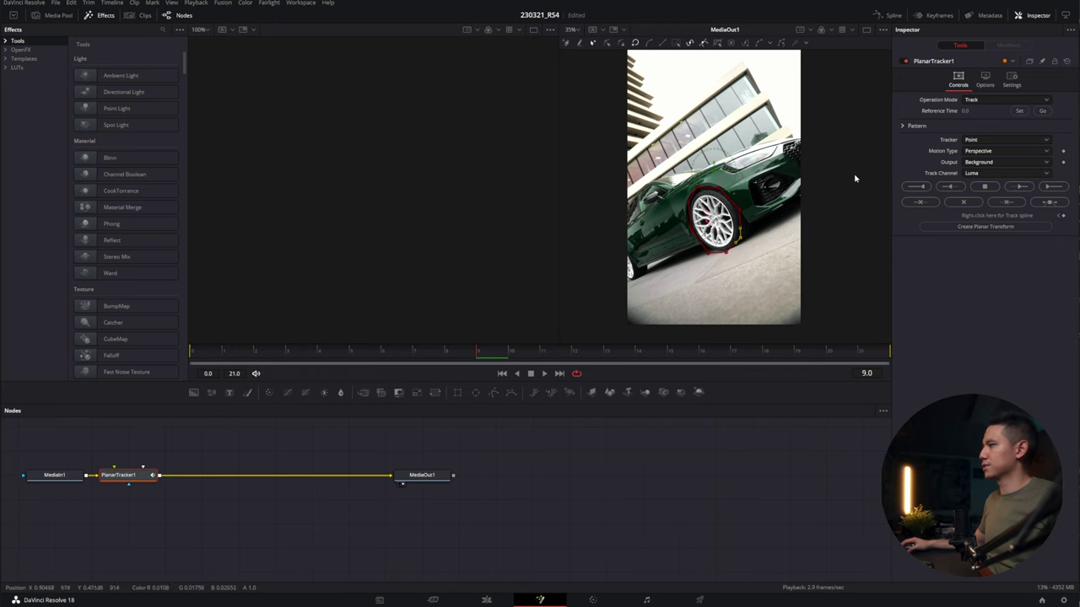
Set the planar tracker's reference time to frame 9, check frame 0, and return to the reference frame
key(ctrl)
key(ctrl)
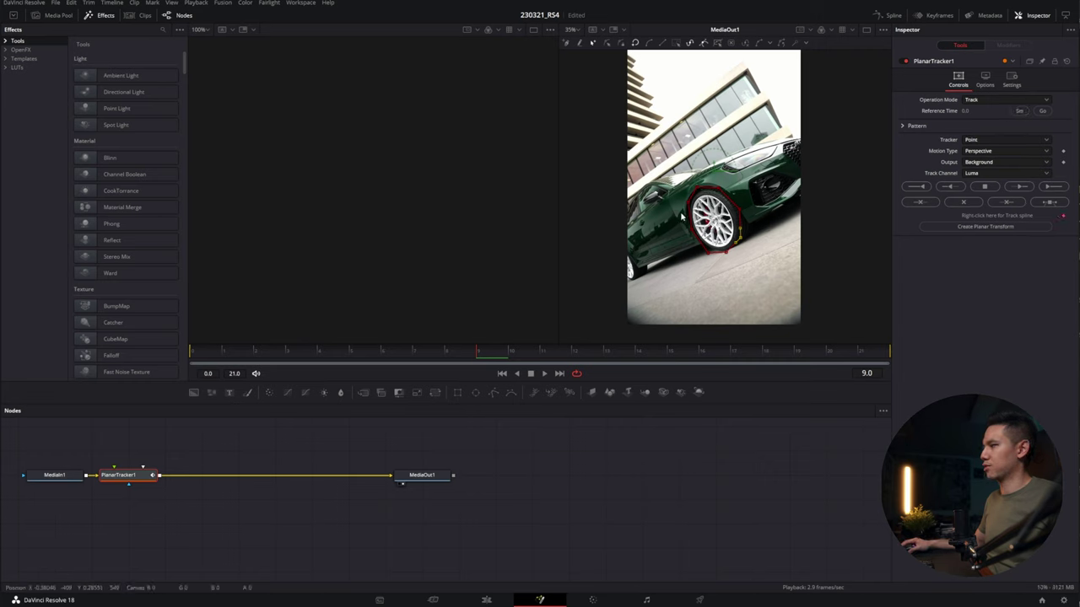
click(193, 358)
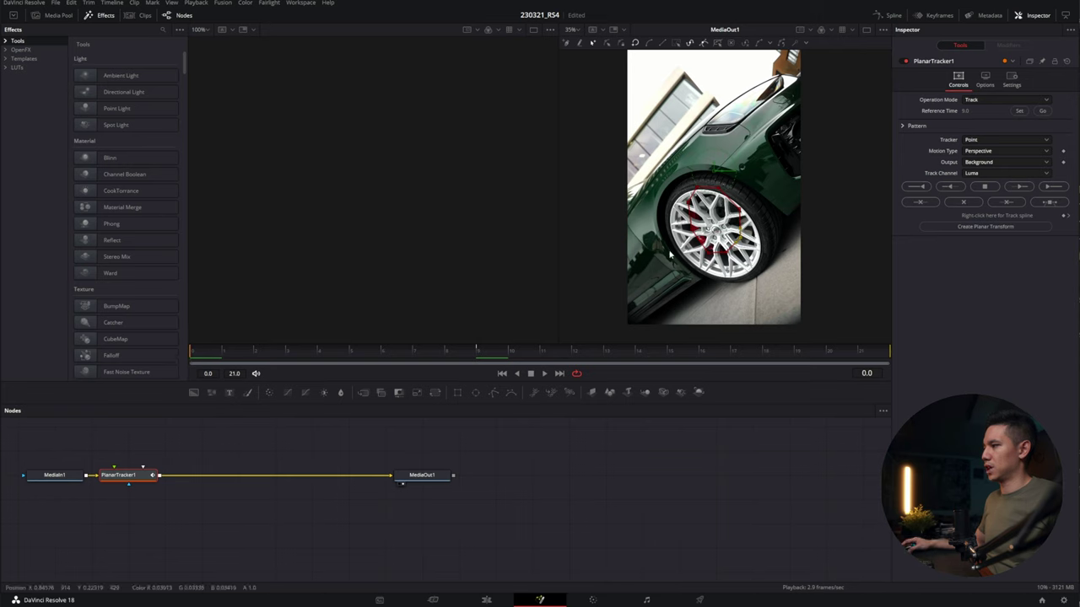
click(1043, 112)
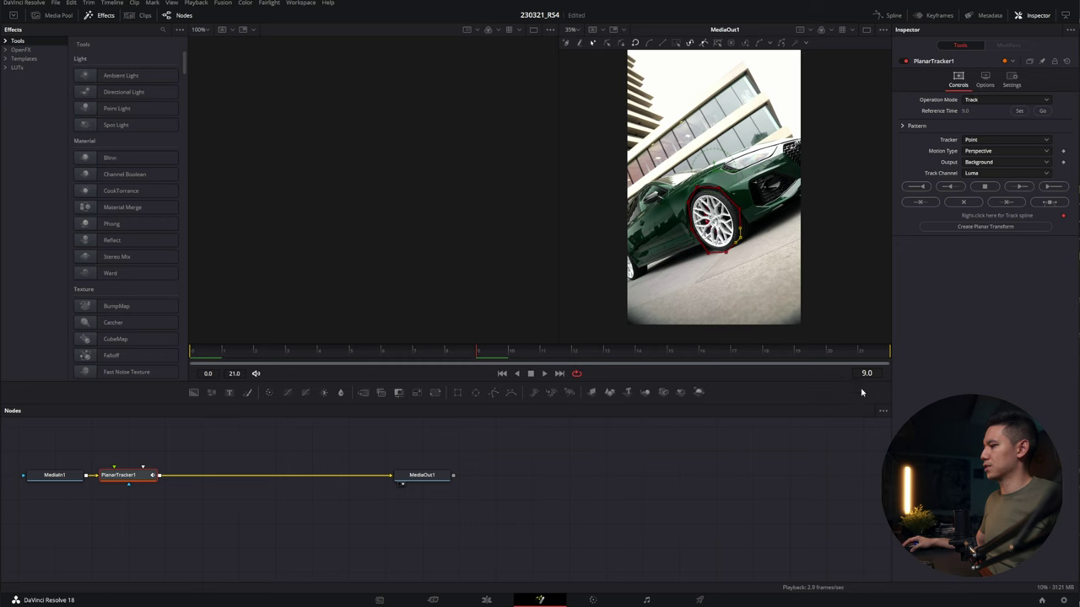
Track the wheel from reference frame 9 forward to the end and backward to the start
click(1057, 188)
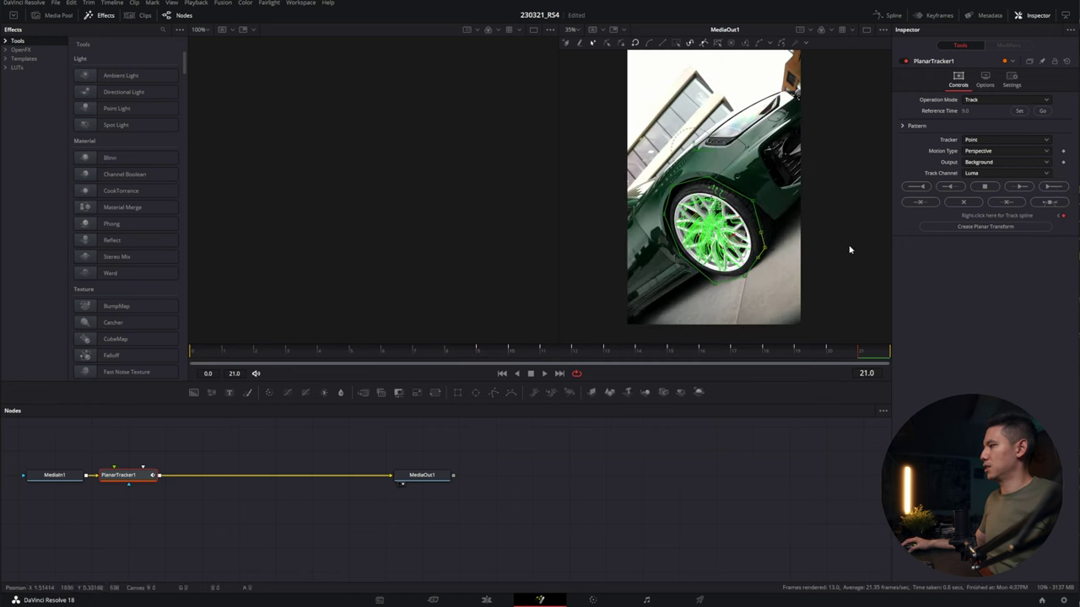
click(1042, 112)
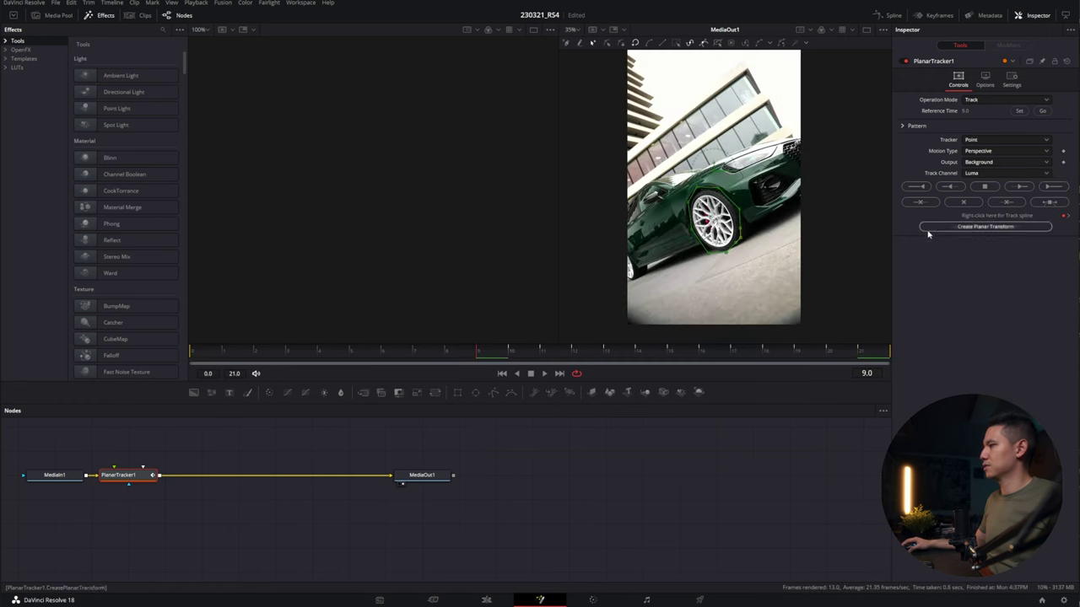
click(923, 187)
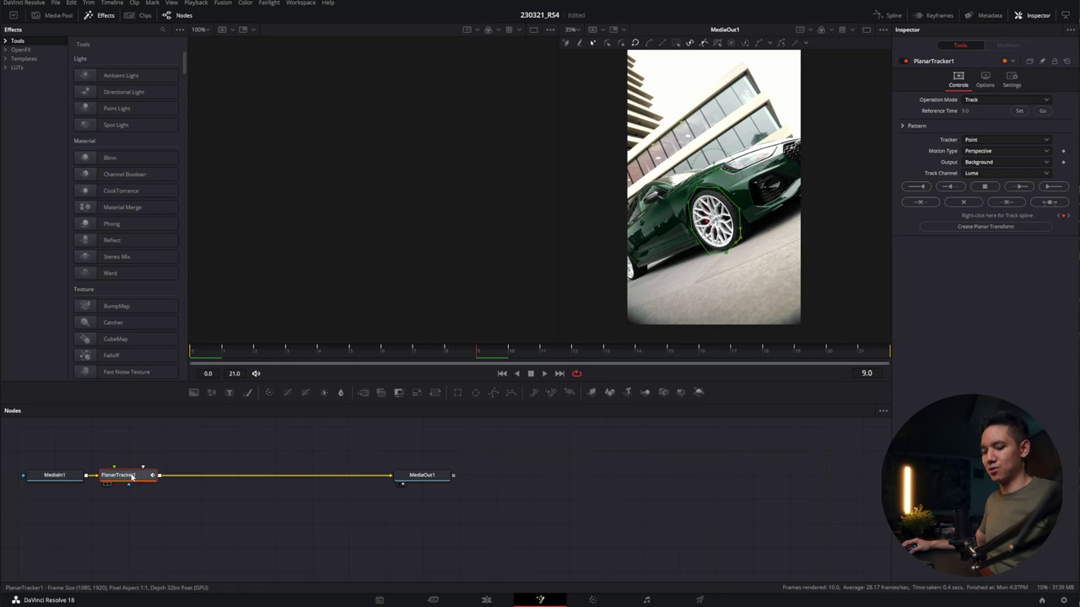
Detach PlanarTracker1 from the node flow, create a Planar Transform from it, and place the new node above the main connection
mouse_move(131, 478)
drag(129, 478, 171, 503)
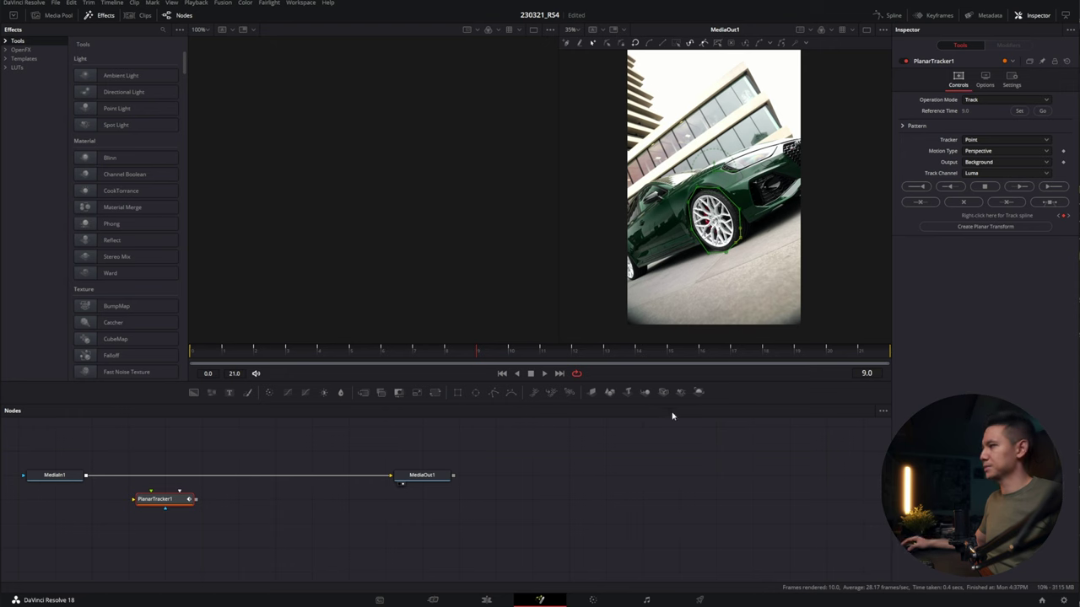
click(961, 228)
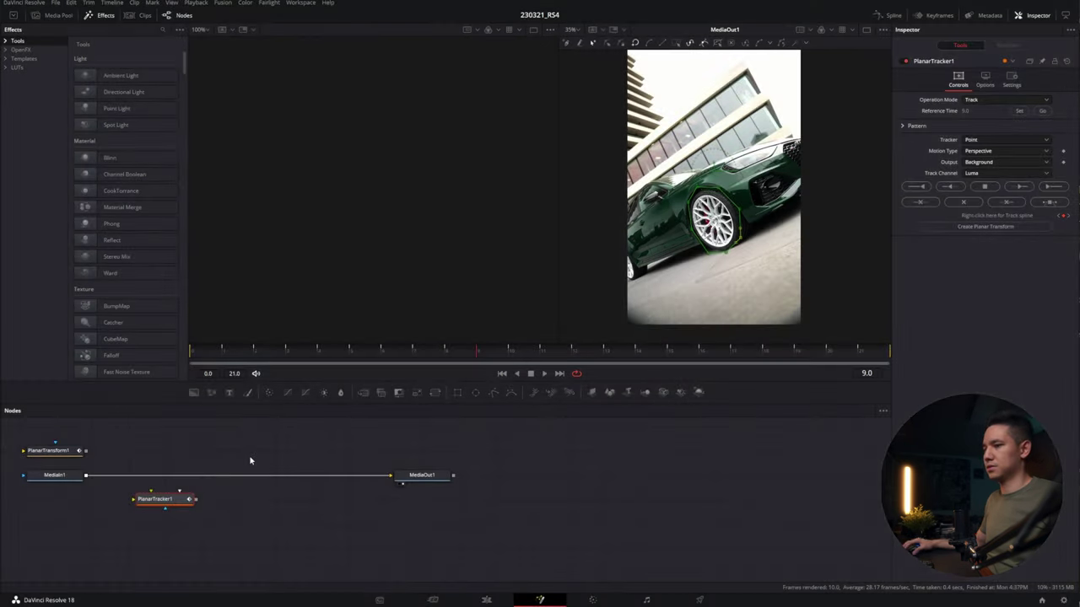
drag(67, 460, 215, 460)
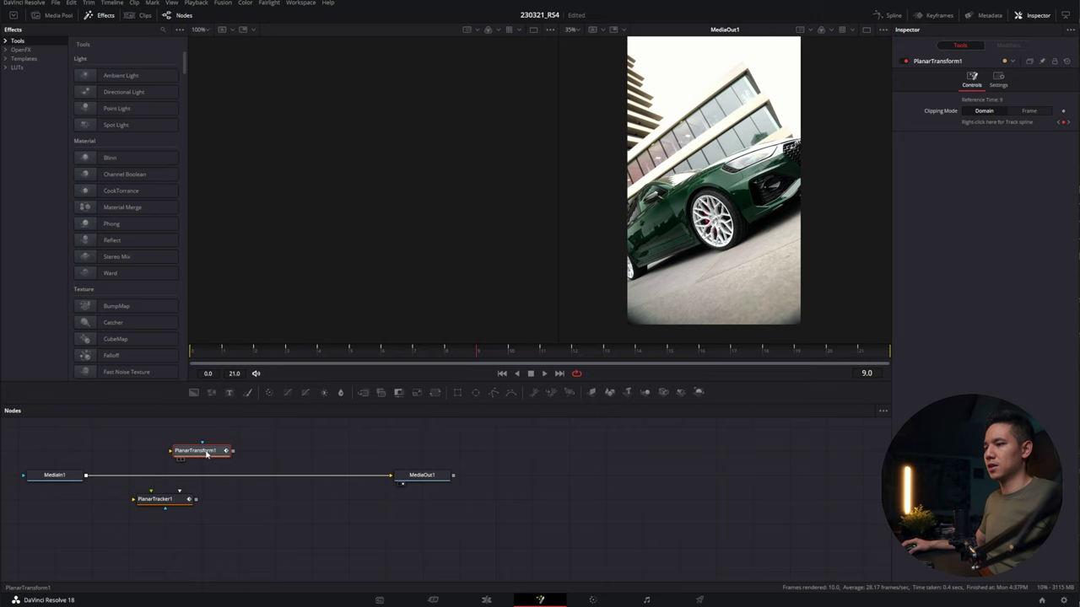
Add a Merge node between MediaIn1 and MediaOut1 and connect PlanarTransform1 to its foreground input
click(65, 478)
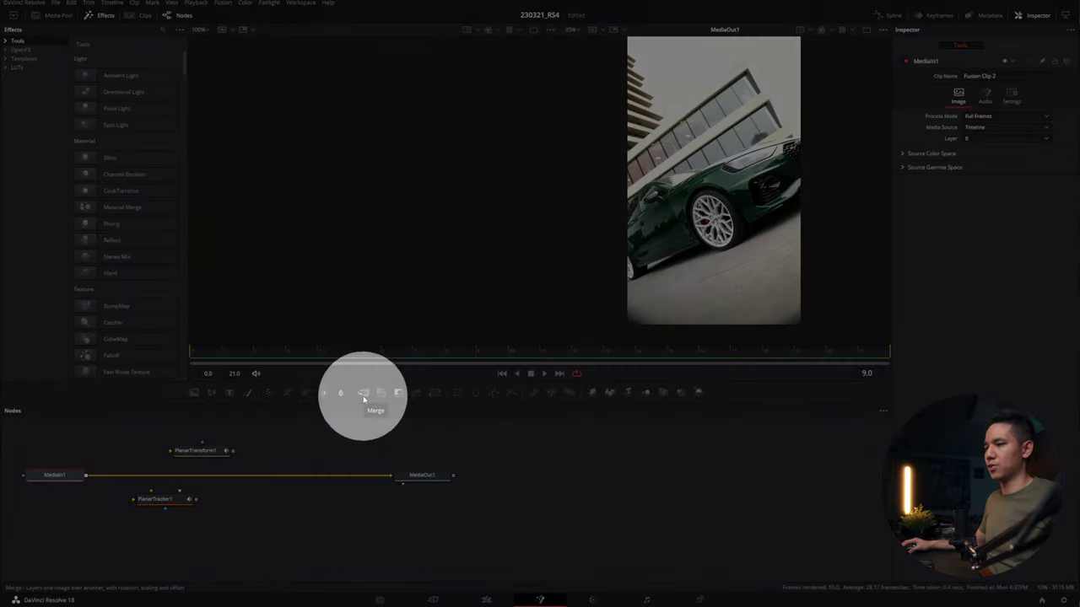
click(364, 393)
drag(128, 475, 212, 469)
click(221, 453)
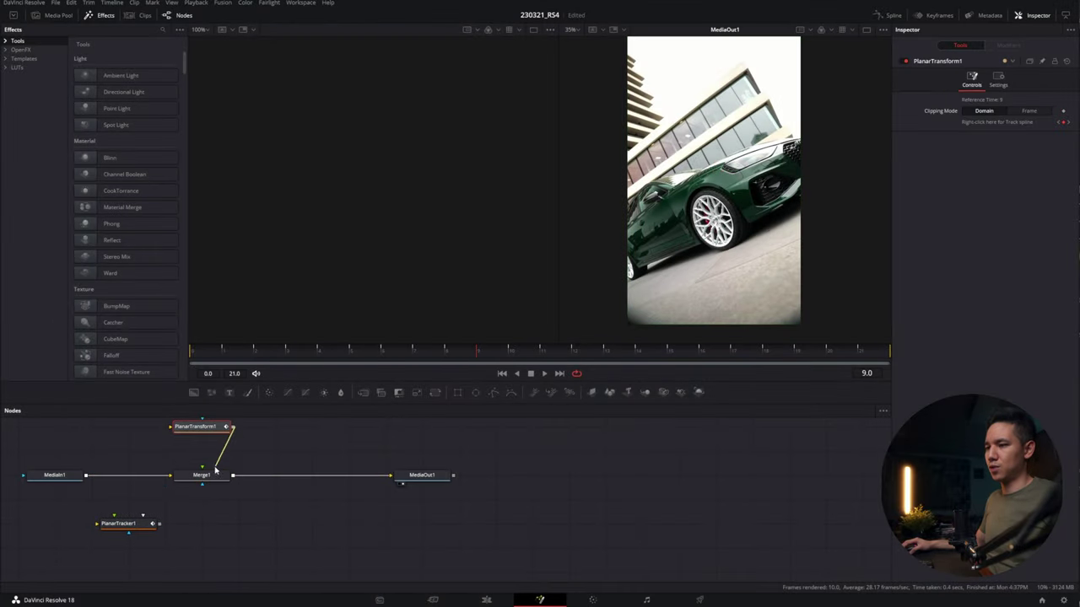
mouse_move(364, 463)
mouse_down()
mouse_move(372, 451)
mouse_move(373, 459)
mouse_up()
click(502, 442)
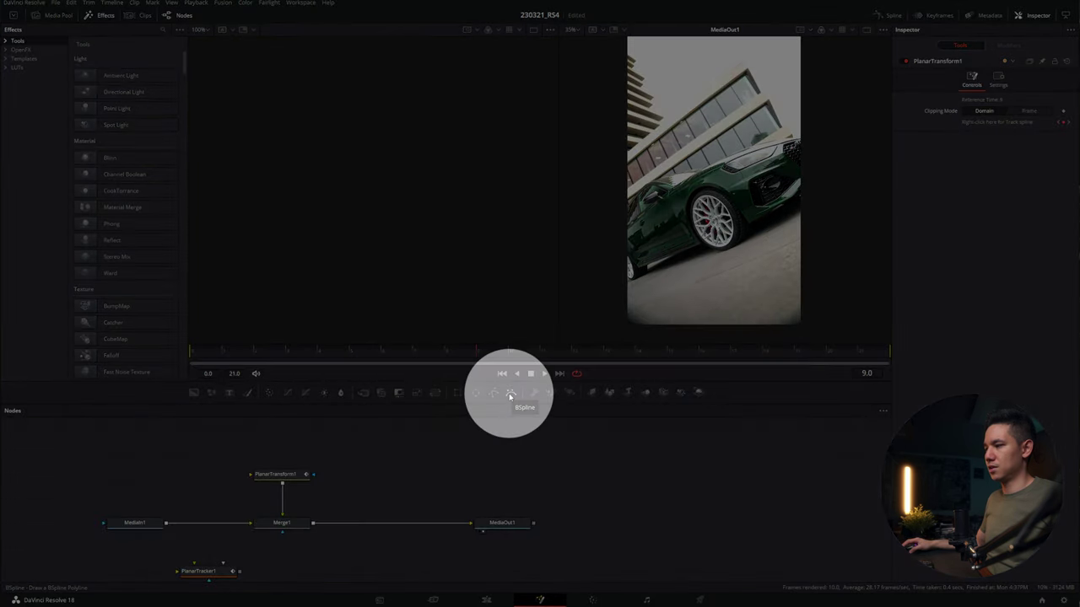
Add a BSpline mask node and draw a closed spline roughly around the front wheel's white rim at frame 9
click(510, 395)
scroll(669, 156, up, 5)
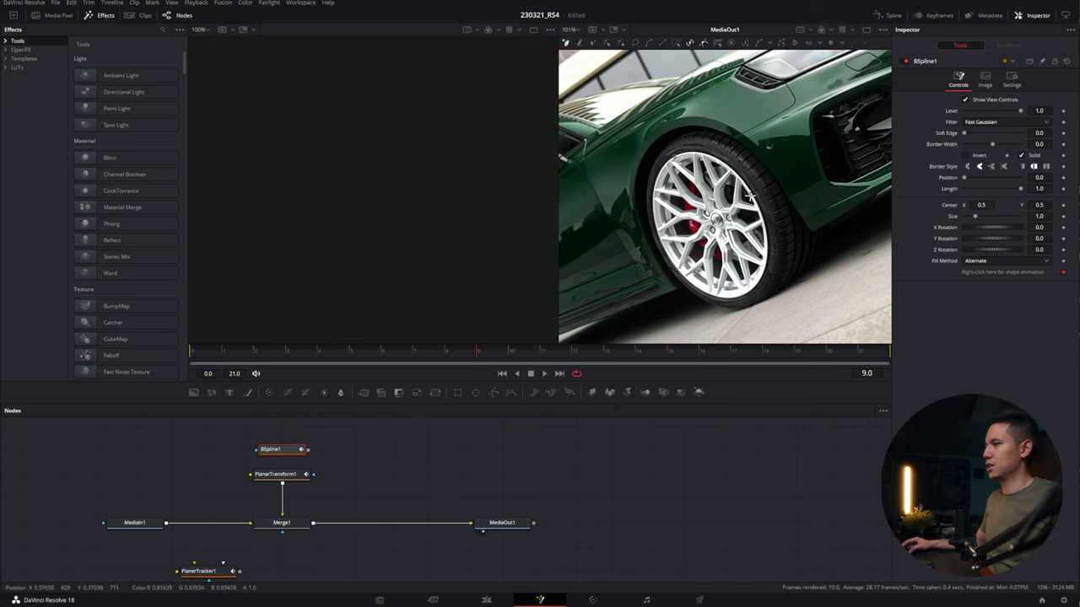
click(734, 290)
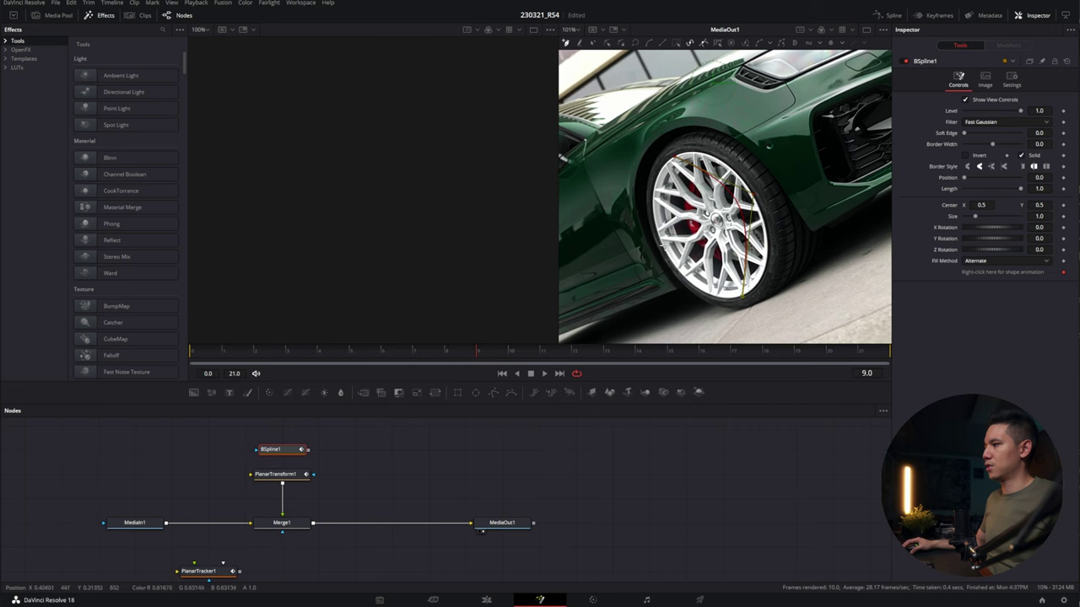
click(661, 247)
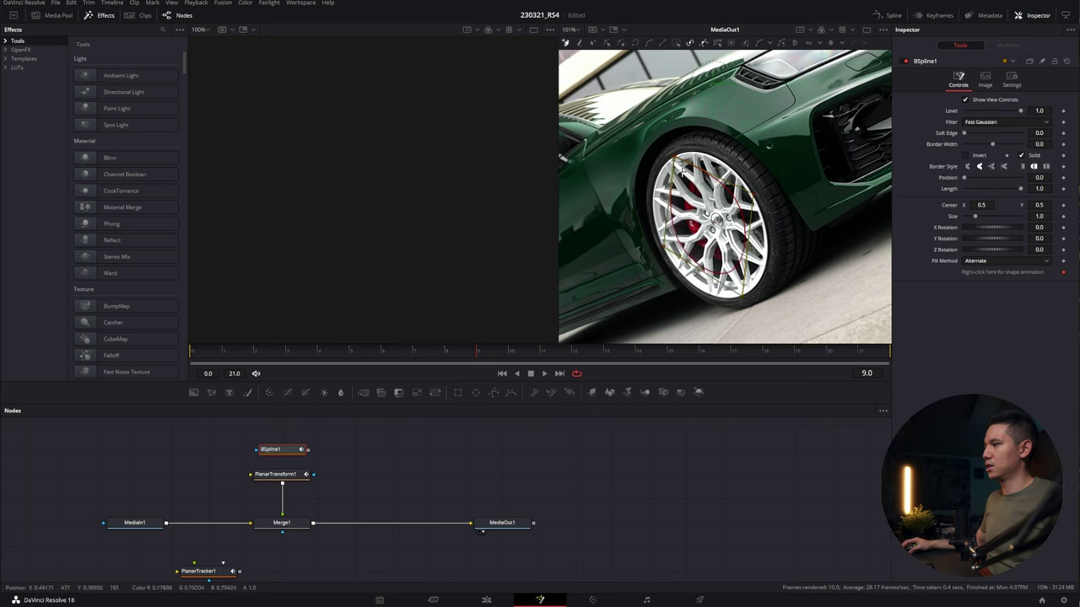
click(672, 157)
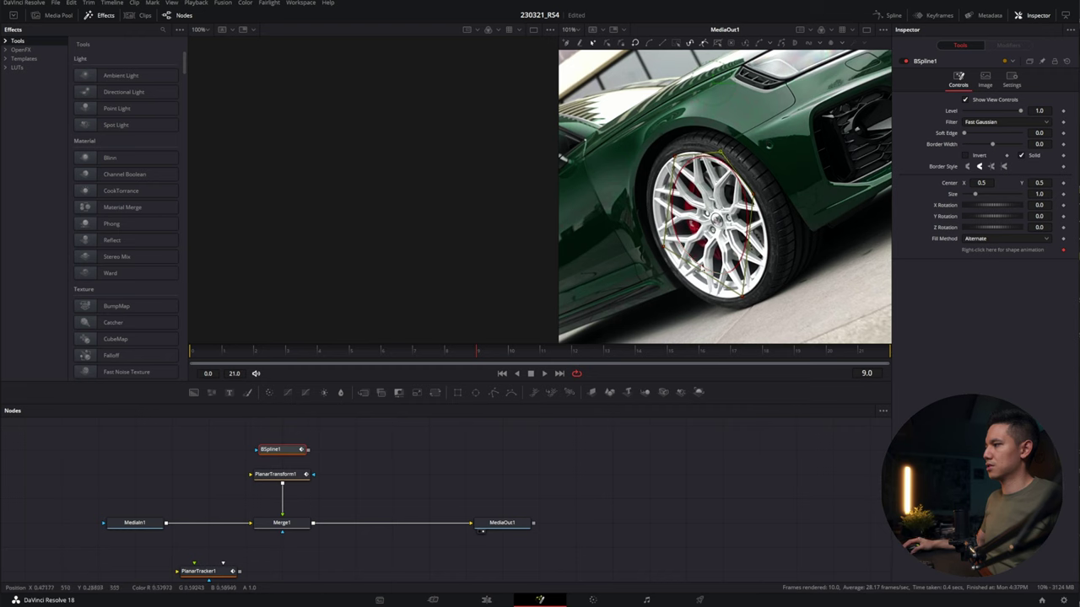
Adjust the BSpline control points so the curve follows the outer edge of the white rim
drag(698, 269, 683, 294)
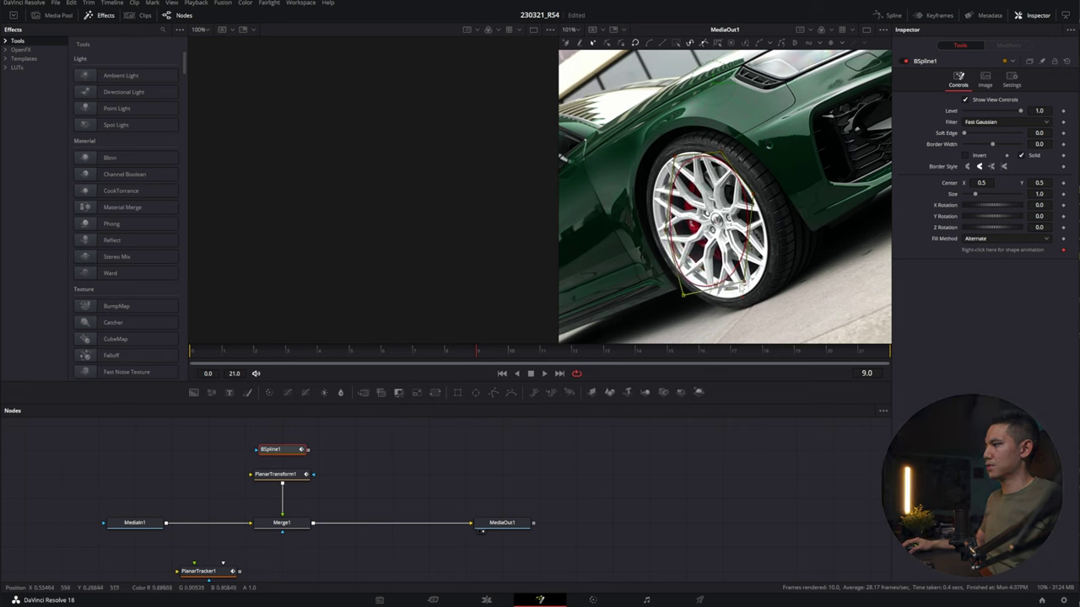
drag(744, 281, 783, 260)
mouse_move(675, 160)
mouse_down()
mouse_move(642, 186)
mouse_move(672, 152)
mouse_up()
drag(639, 188, 643, 192)
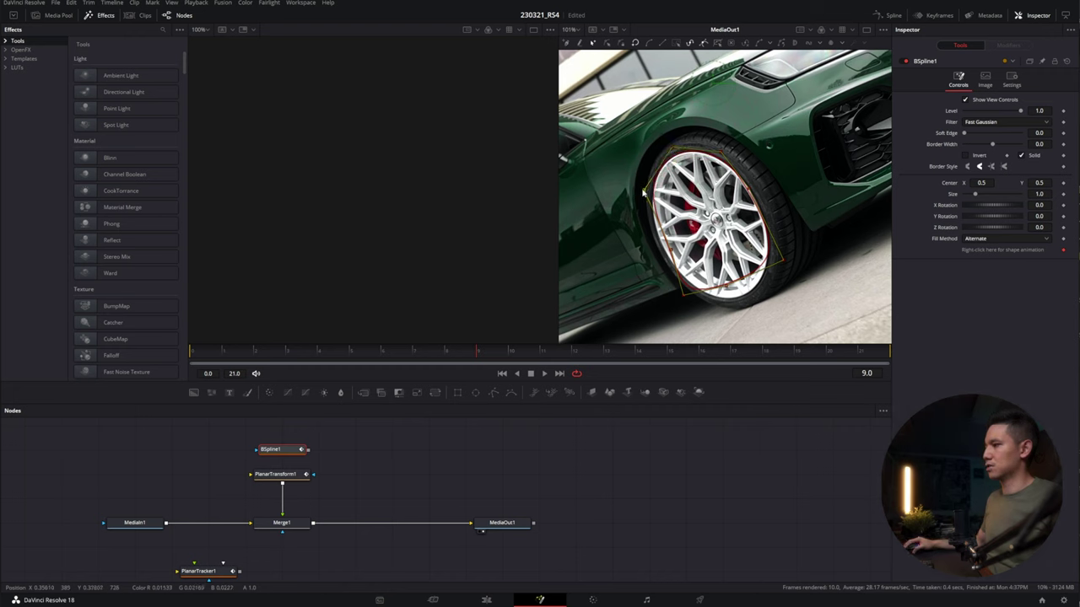
drag(669, 252, 666, 259)
drag(685, 296, 750, 303)
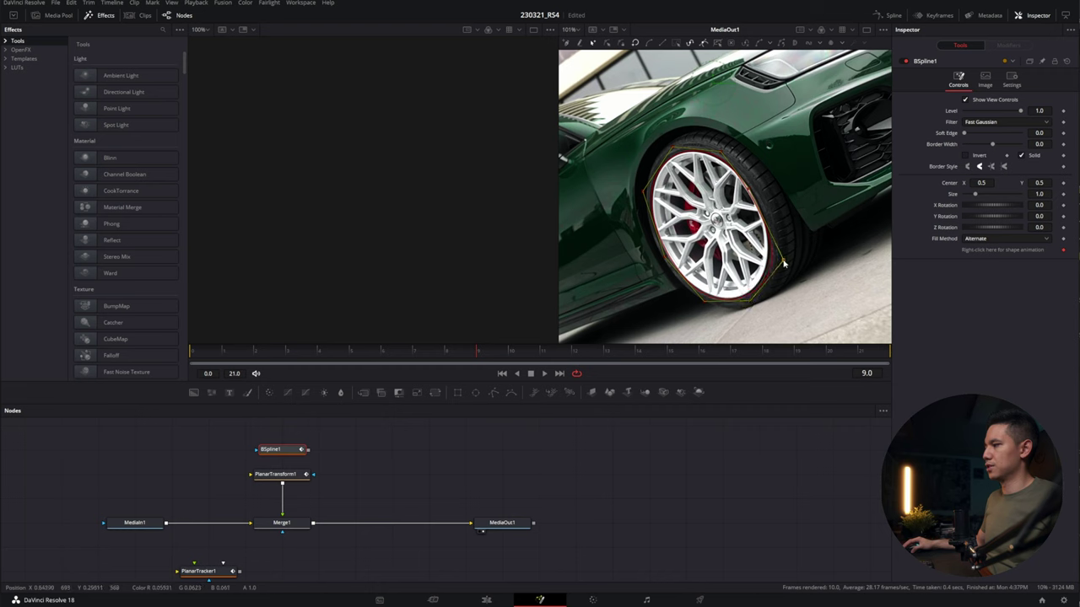
drag(783, 263, 775, 256)
drag(743, 192, 751, 188)
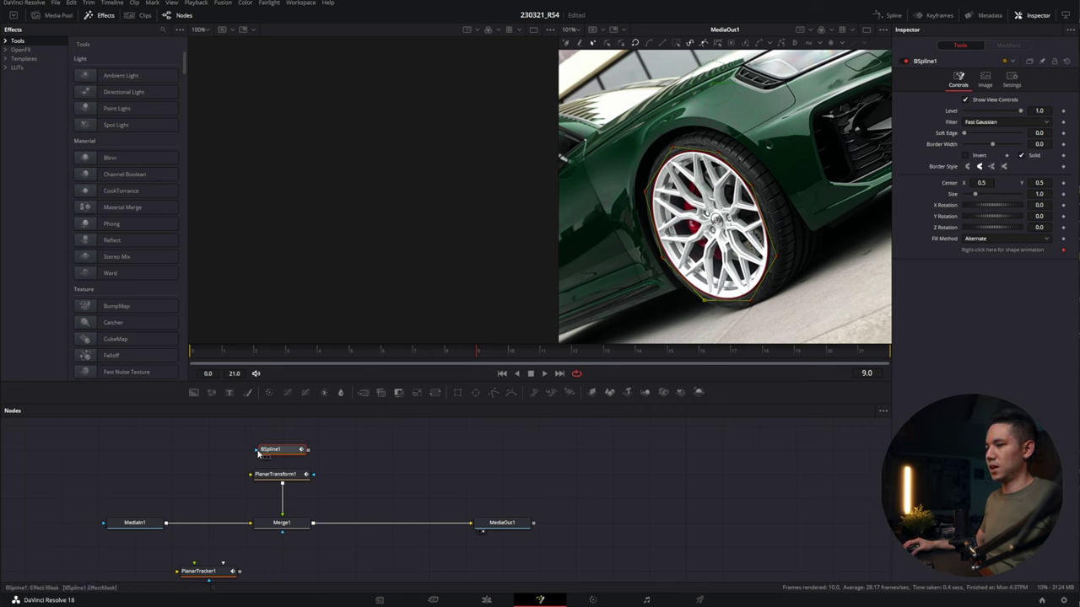
Connect BSpline1's output to PlanarTransform1's main input and play through the clip to check the tracked mask
drag(256, 452, 312, 480)
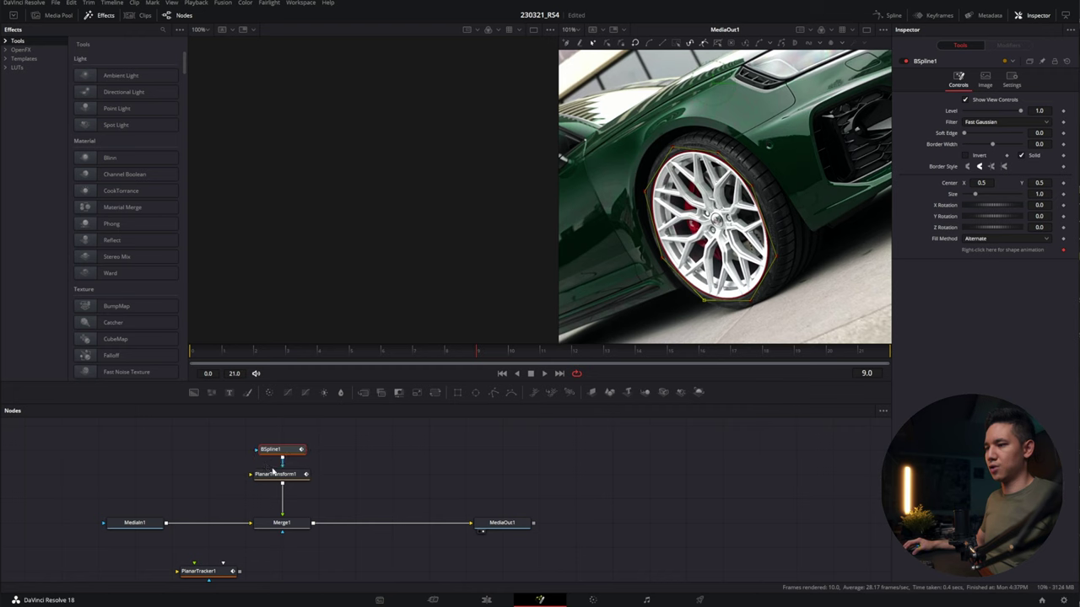
drag(463, 361, 488, 362)
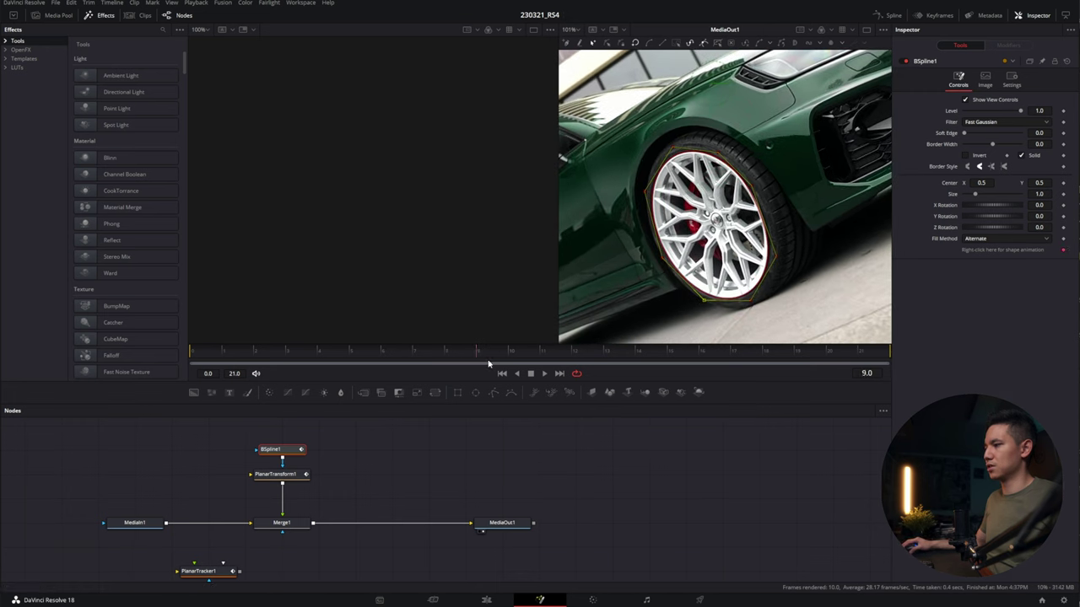
drag(308, 450, 246, 479)
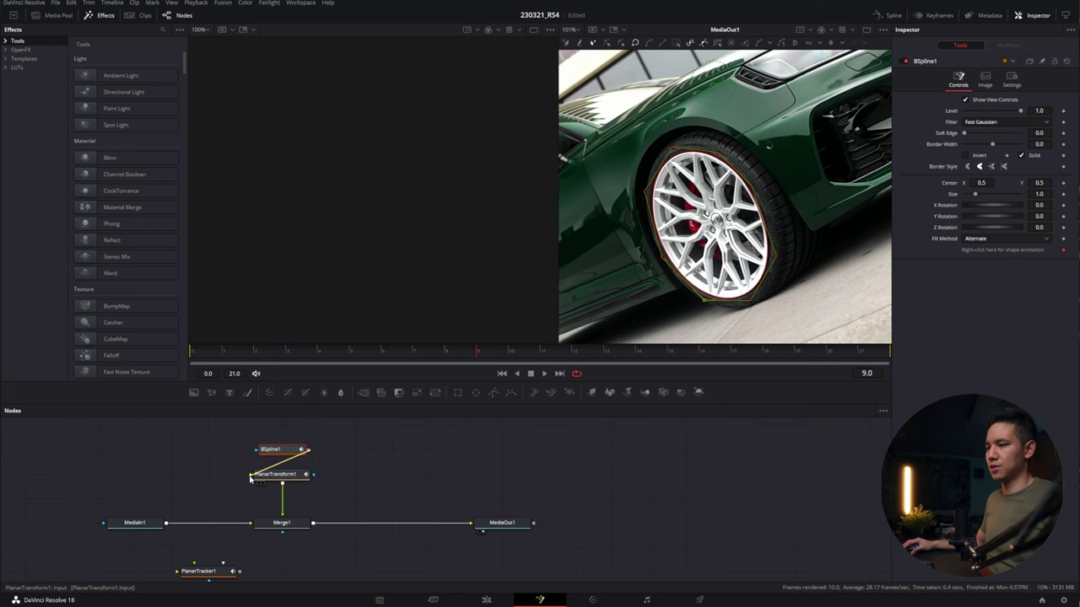
drag(250, 477, 250, 476)
drag(479, 351, 919, 332)
key(space)
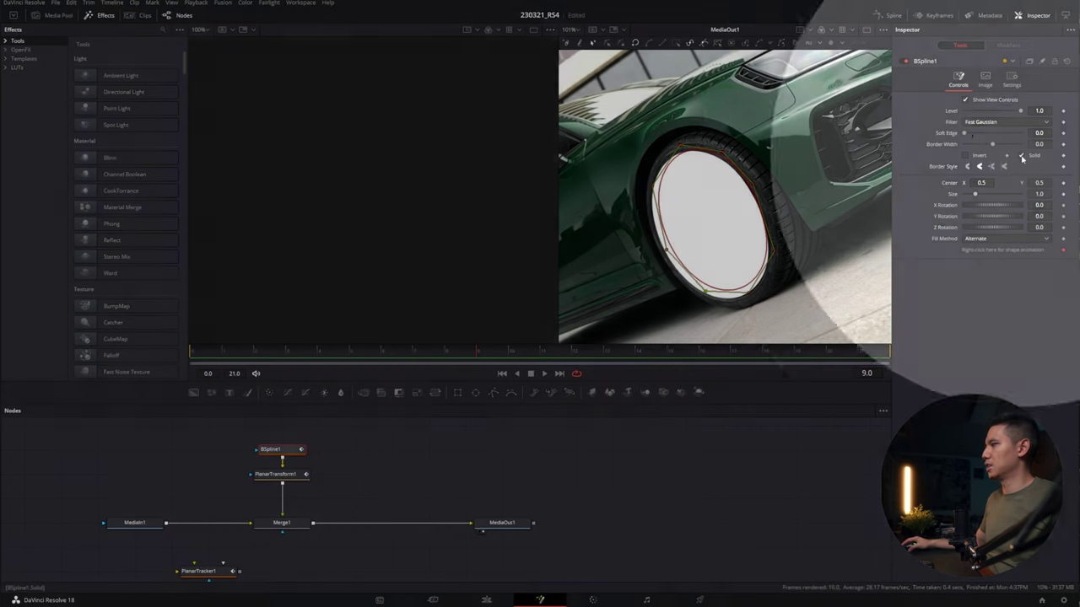
Turn off the solid fill of the BSpline1 mask and set its border width to 0.01
click(1021, 157)
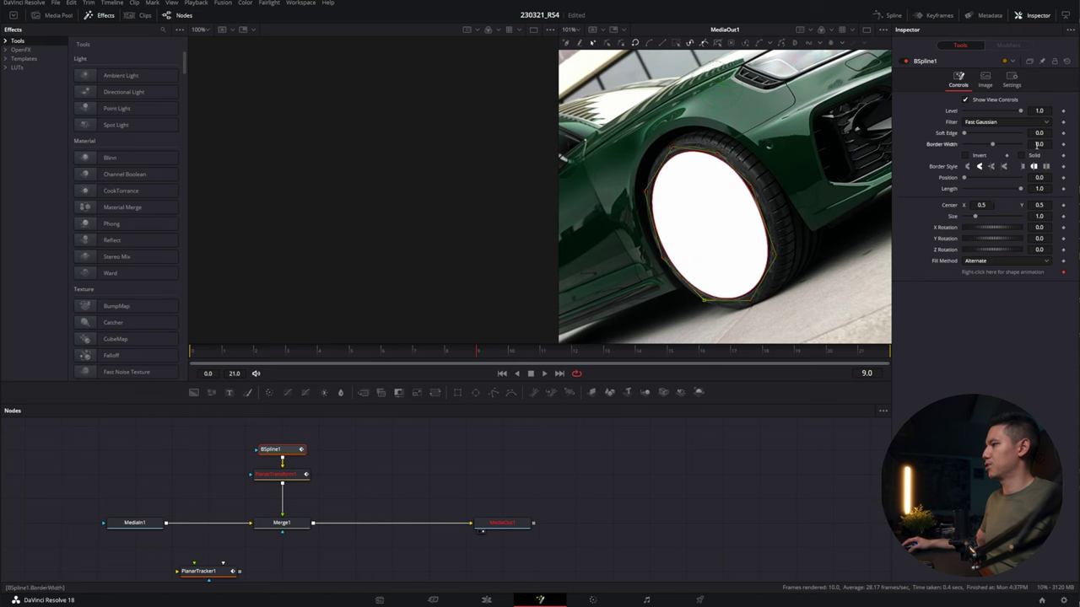
mouse_move(1037, 146)
mouse_down()
mouse_move(1060, 145)
mouse_move(1037, 145)
mouse_up()
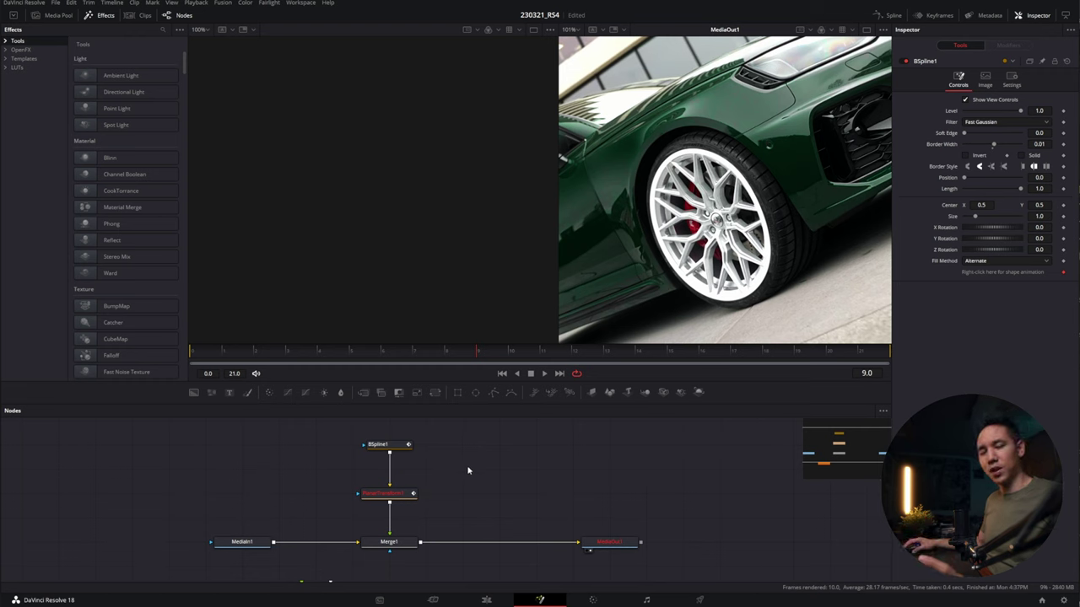
Insert a ProtoV2_Effect node between BSpline1 and PlanarTransform1
click(396, 447)
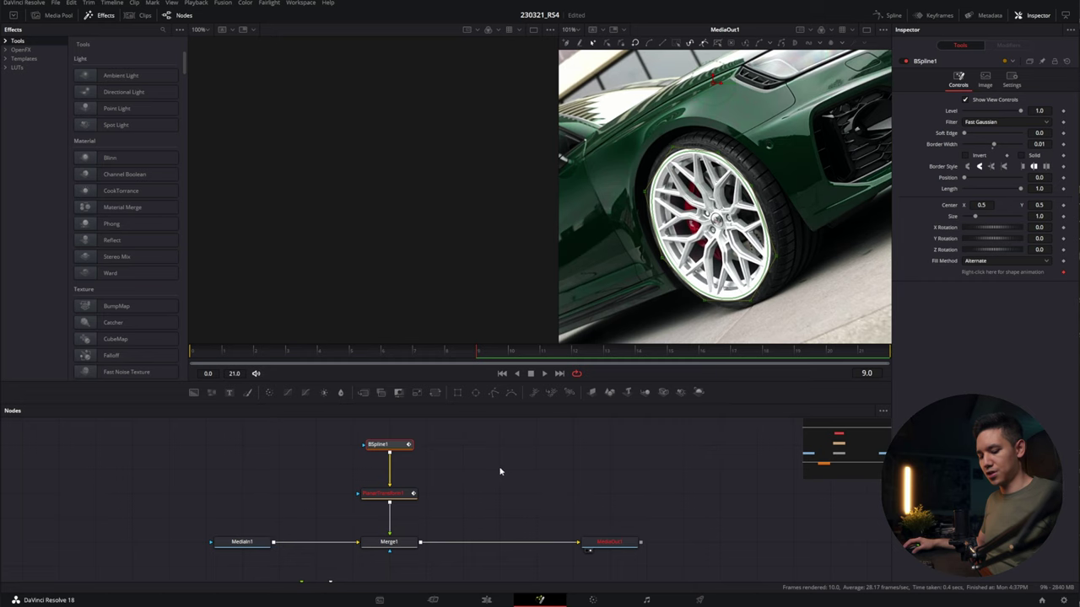
key(shift+space)
text(planar)
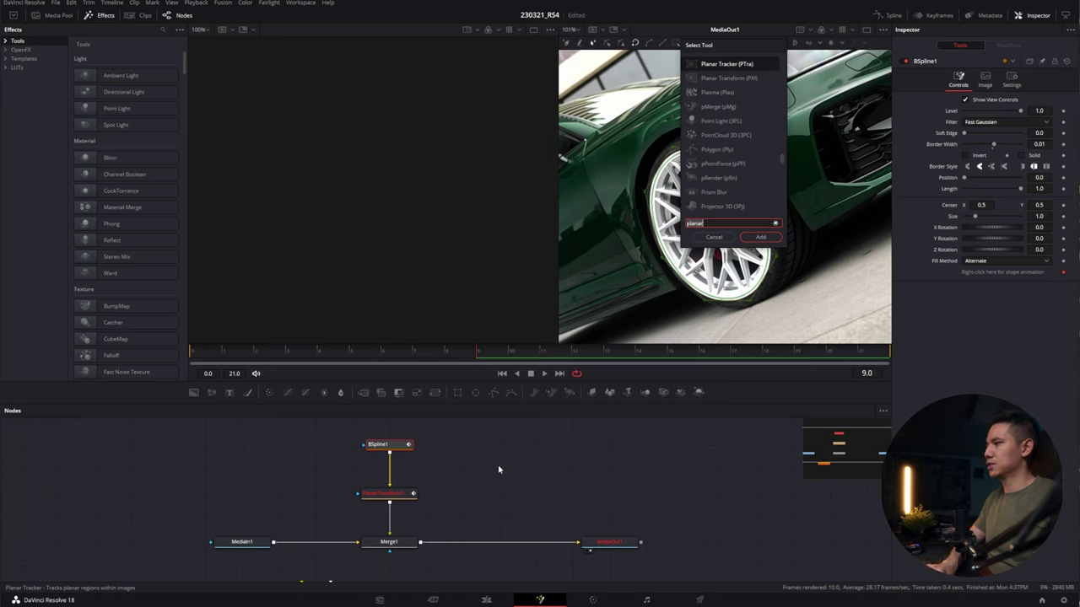
key(BackSpace)
key(BackSpace)
key(BackSpace)
key(BackSpace)
key(BackSpace)
key(BackSpace)
text(proto)
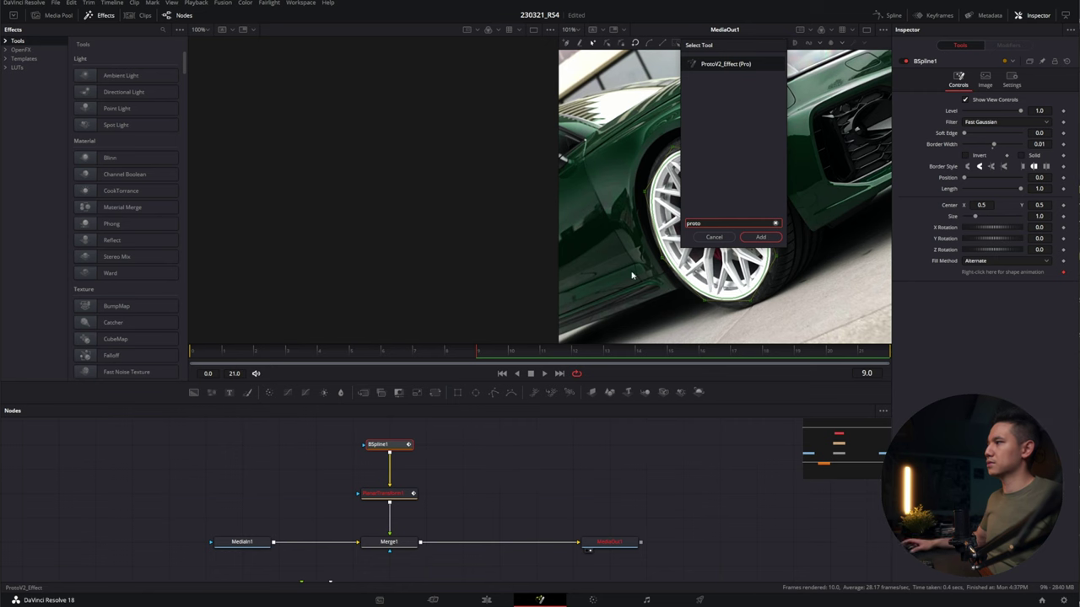
click(762, 238)
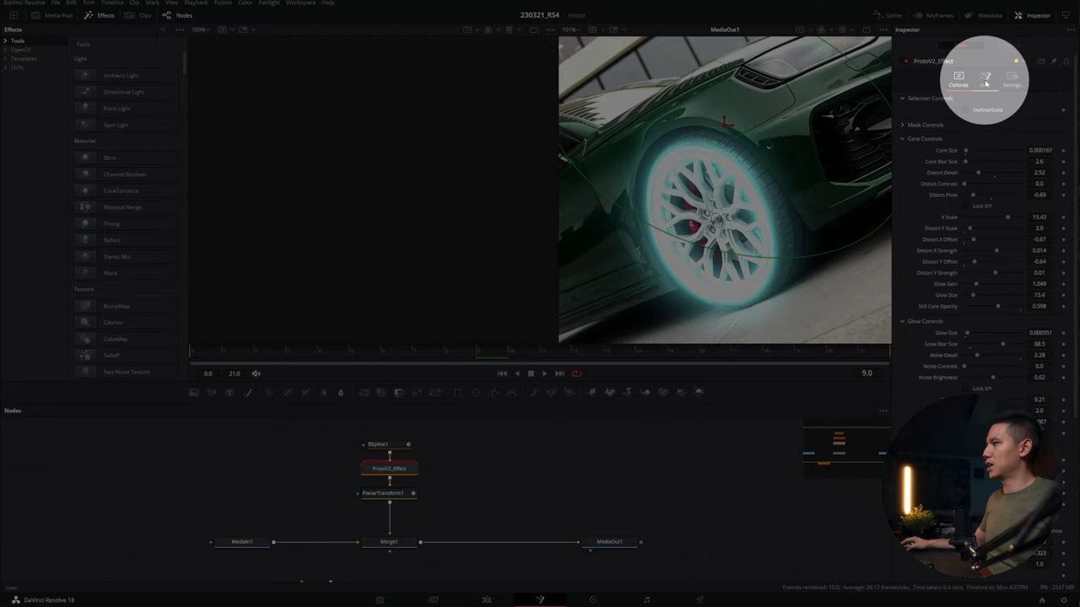
Compare the ProtoV2_Effect presets, including Whisp, Plasma and Lava, on the wheel and apply the Wanda preset
click(986, 82)
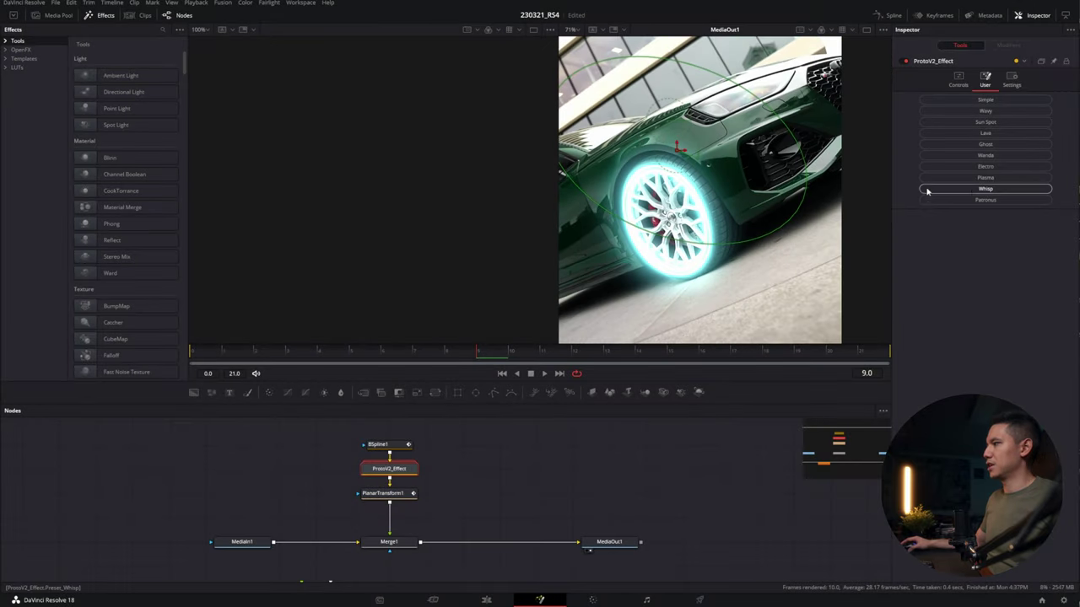
scroll(765, 166, down, 3)
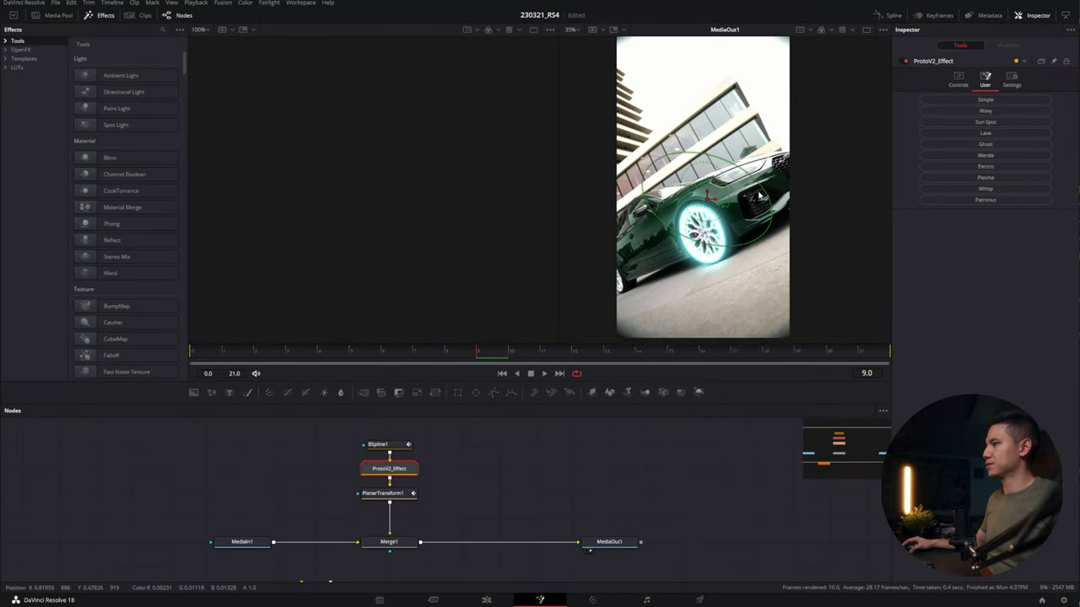
click(1000, 188)
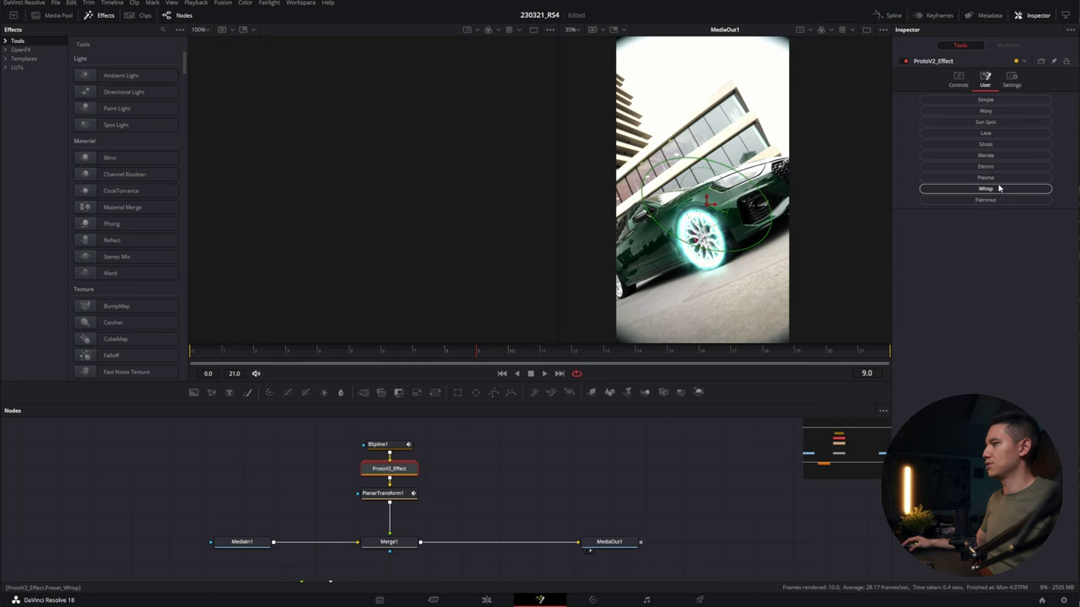
click(1000, 178)
click(1001, 157)
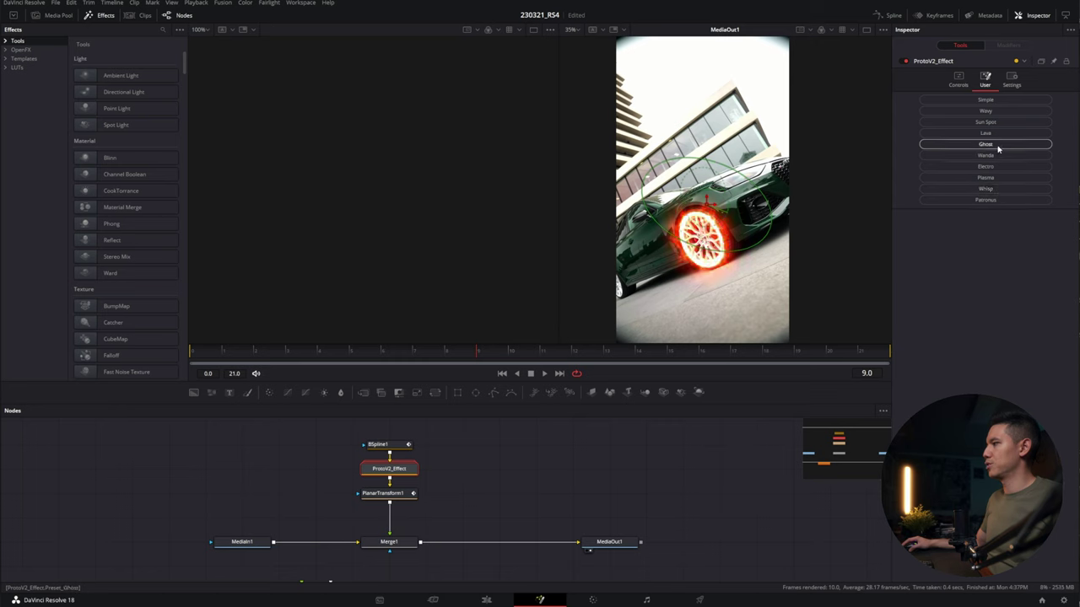
click(998, 136)
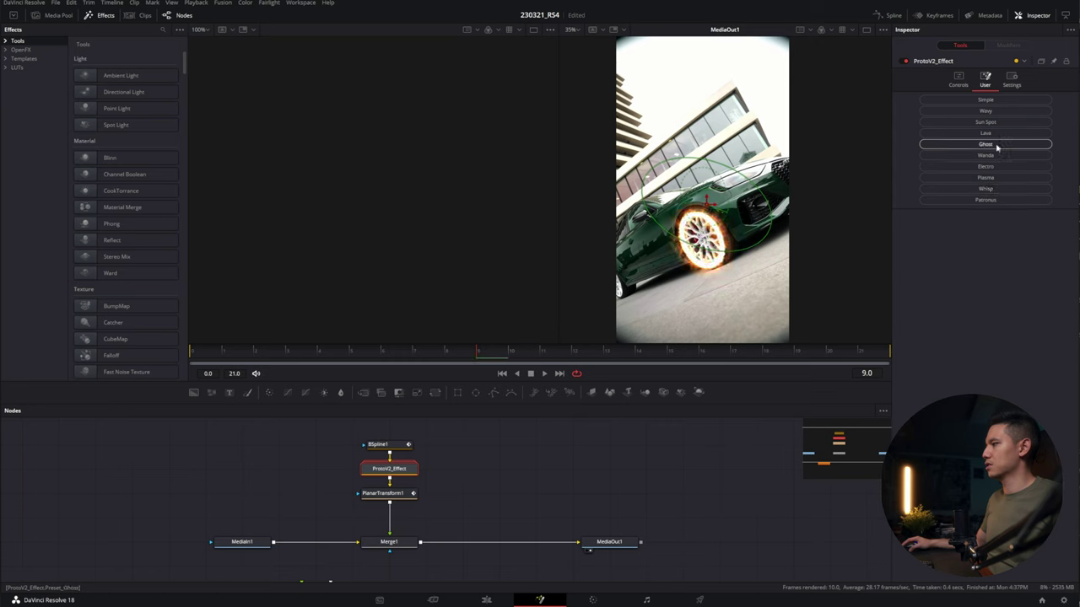
click(950, 157)
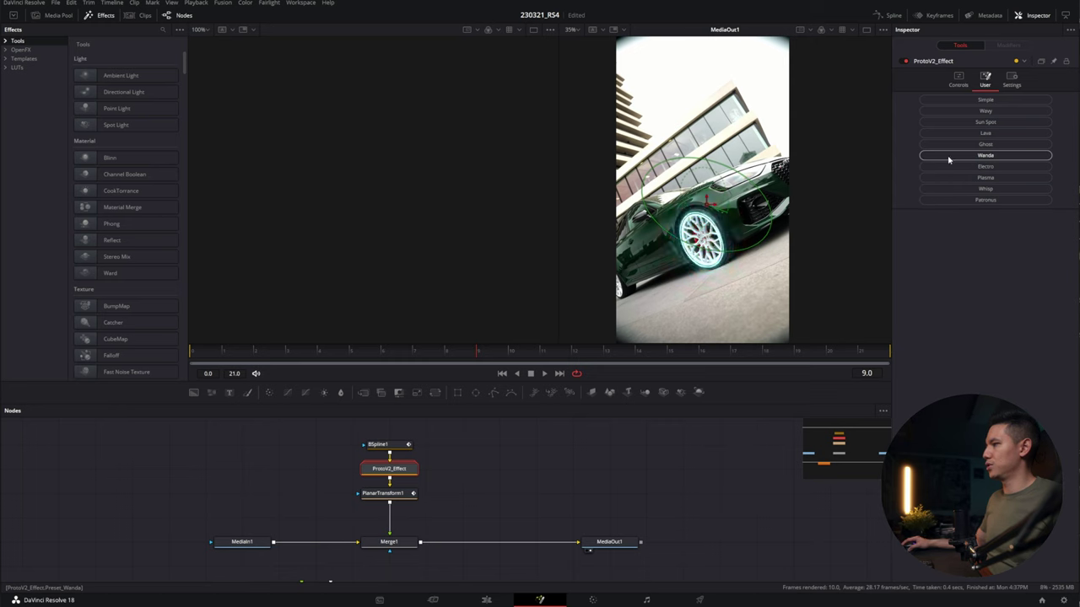
click(933, 135)
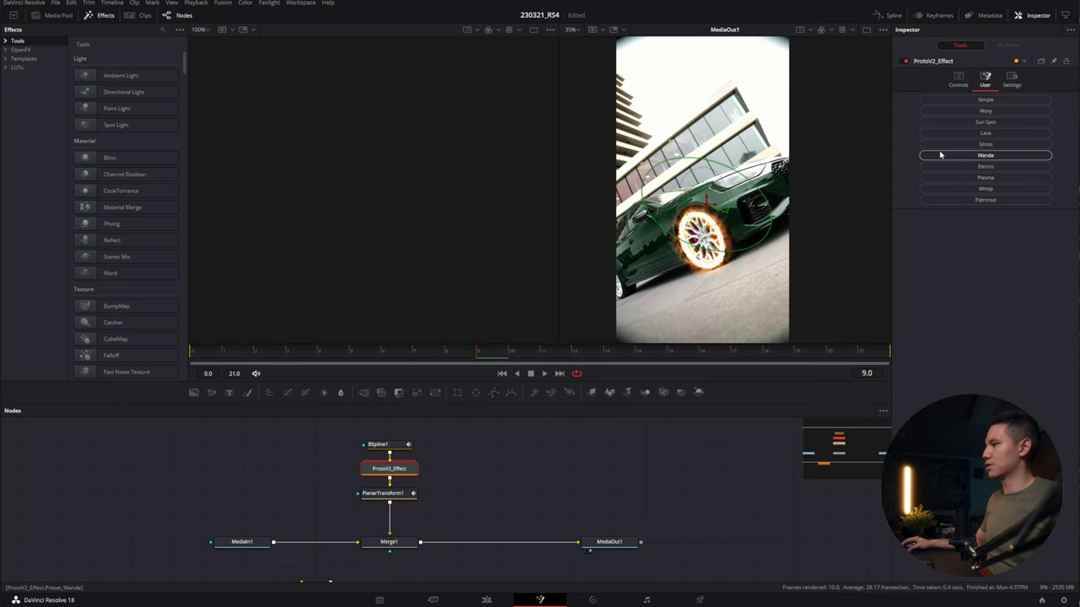
click(939, 155)
Reduce the border width of the BSpline1 mask to 0.005
click(378, 444)
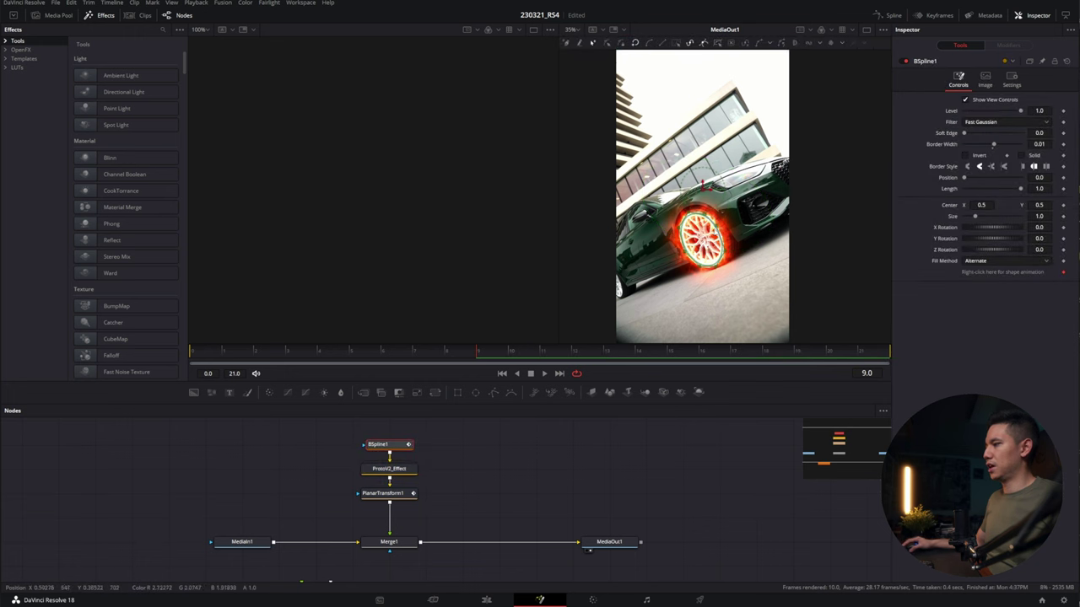
scroll(716, 256, up, 2)
scroll(725, 256, down, 1)
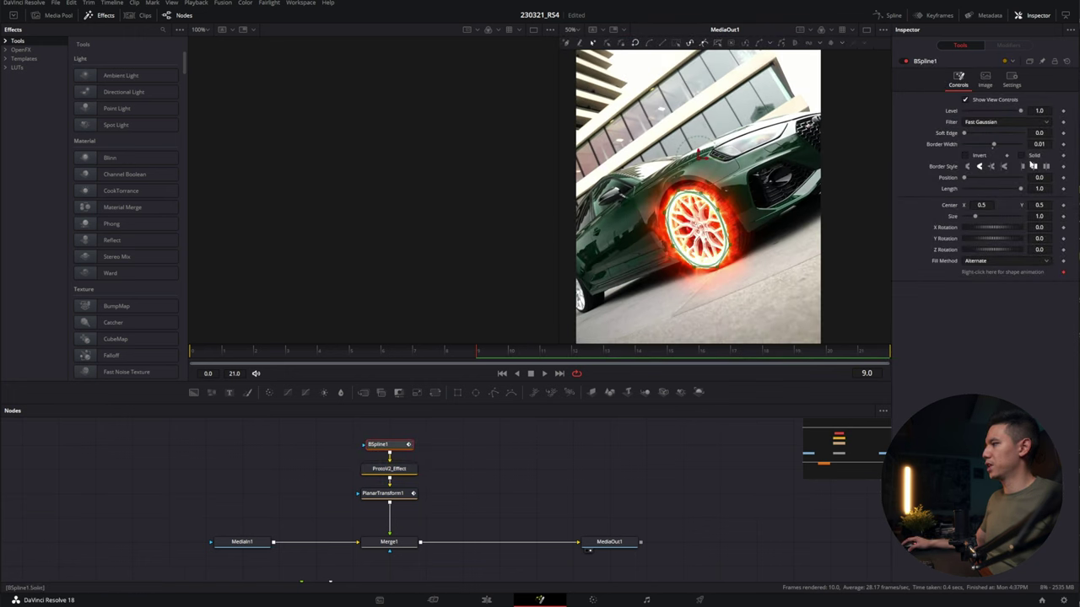
mouse_move(1043, 145)
mouse_down()
mouse_move(1028, 144)
mouse_move(1055, 143)
mouse_up()
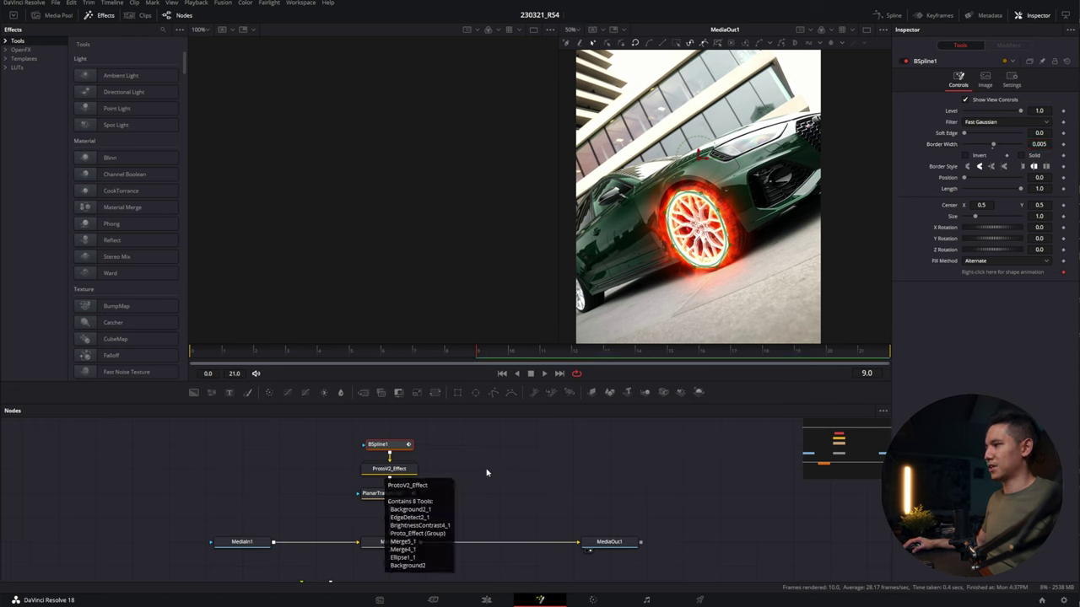
Check the wheel glow's tracking from the first frame in Fusion and play the Fusion clip on the Edit page
click(377, 500)
click(195, 365)
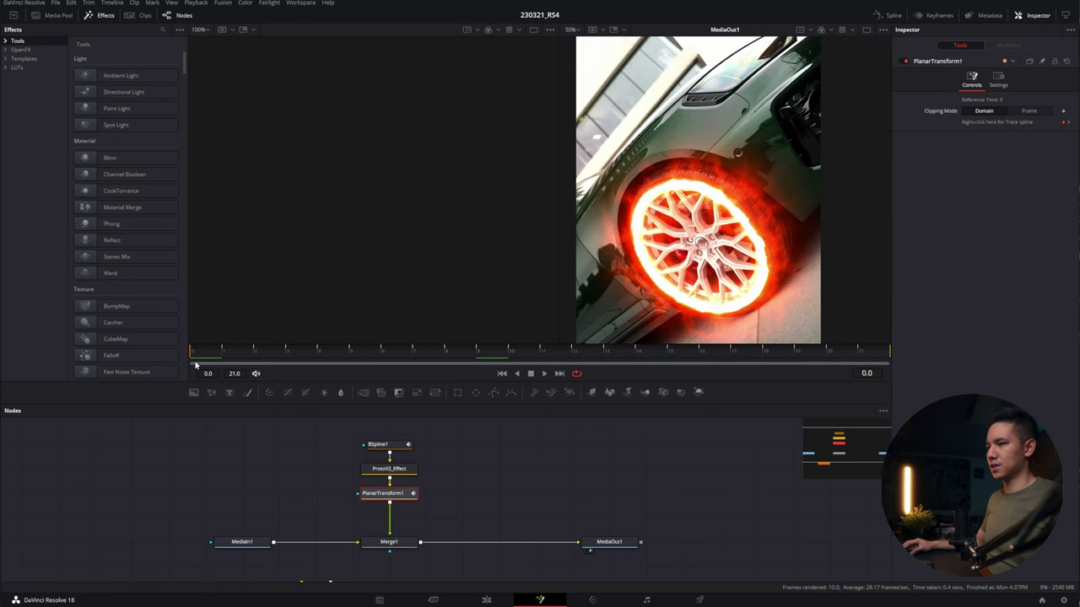
drag(222, 360, 181, 366)
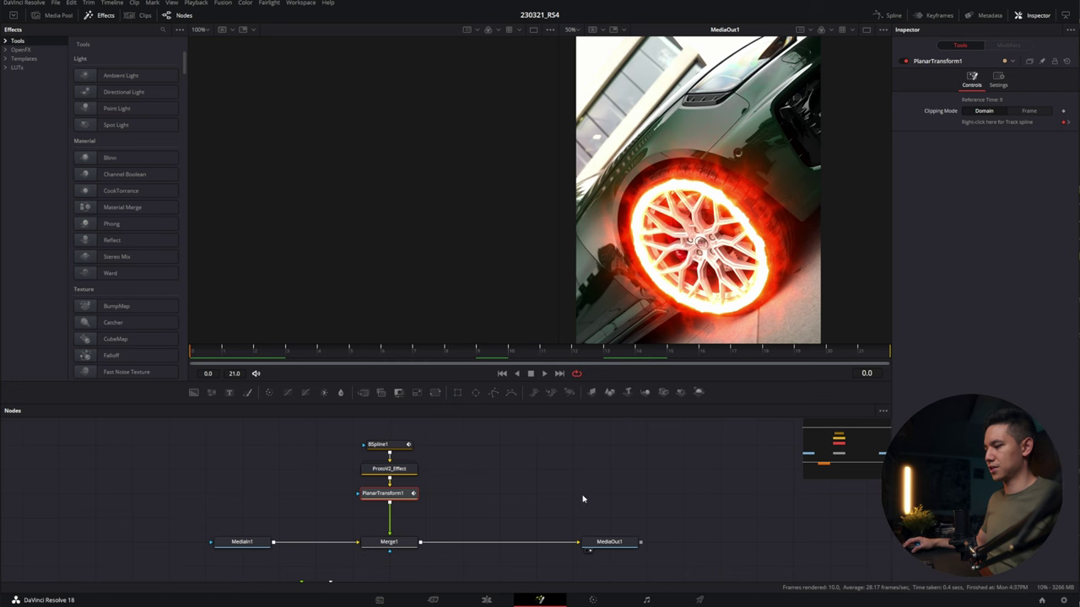
click(482, 599)
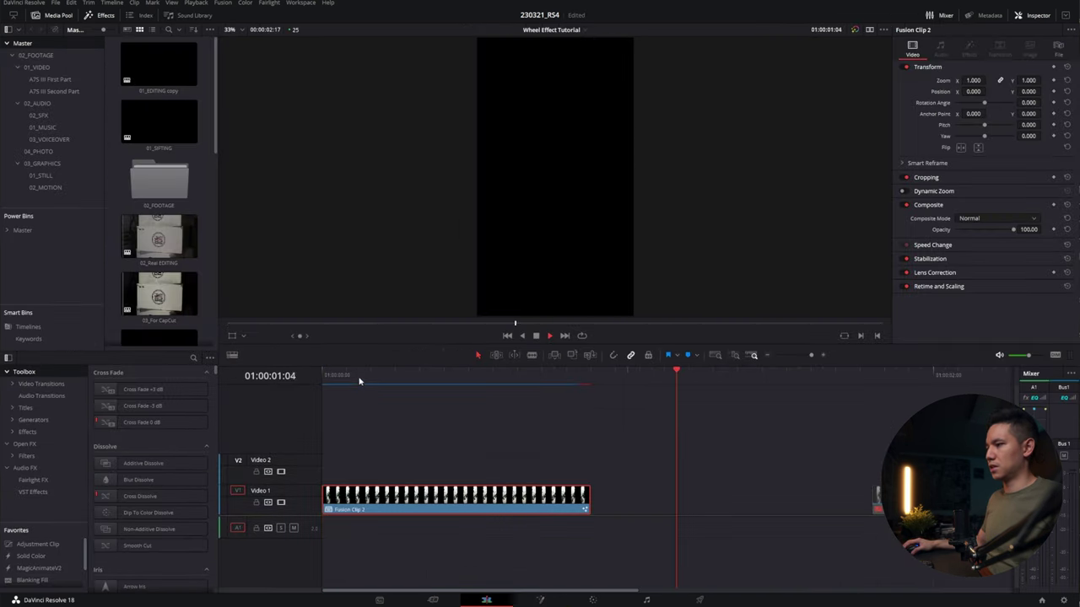
click(325, 379)
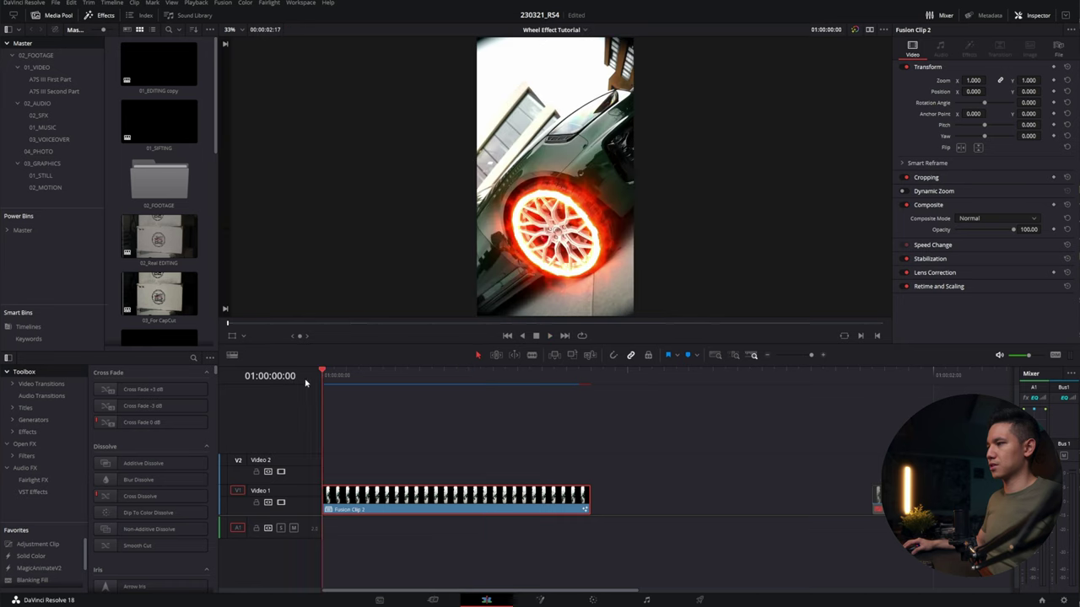
key(space)
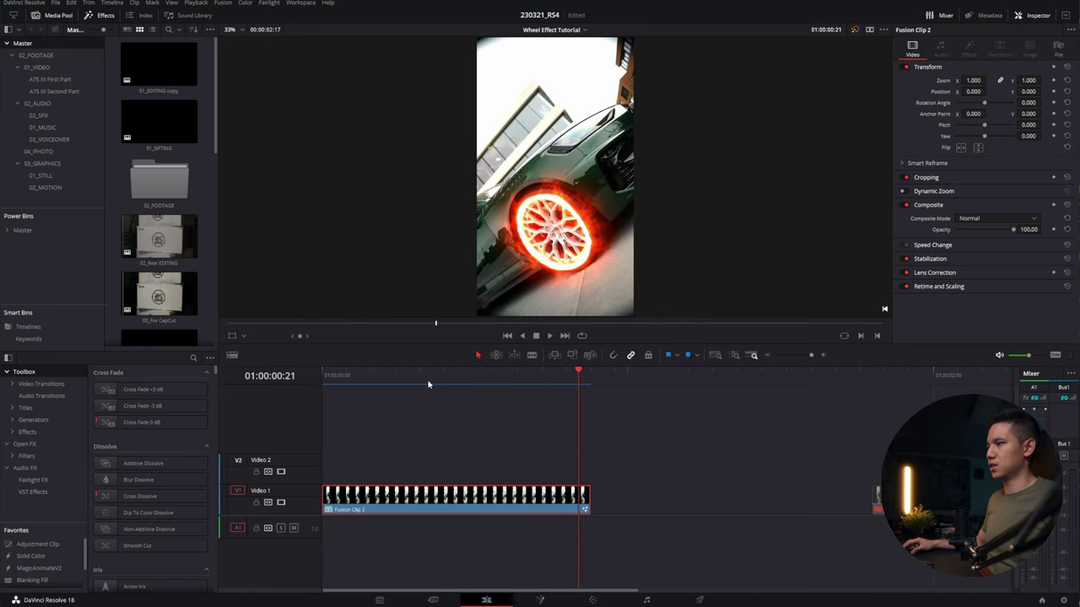
drag(421, 379, 444, 381)
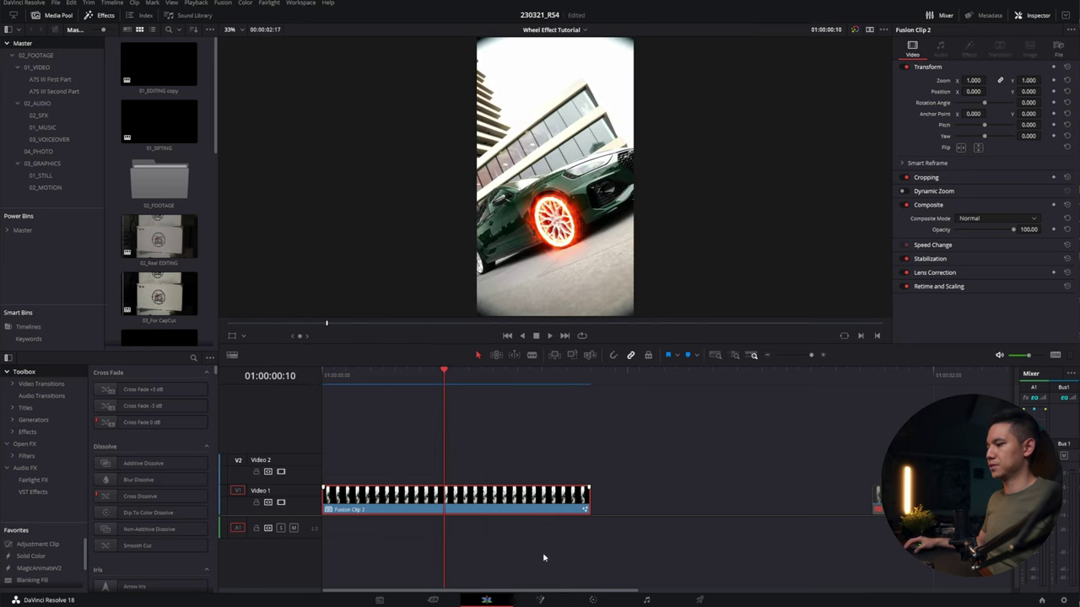
Return to the Fusion page and inspect the BSpline1 mask's controls at frame 9
click(540, 600)
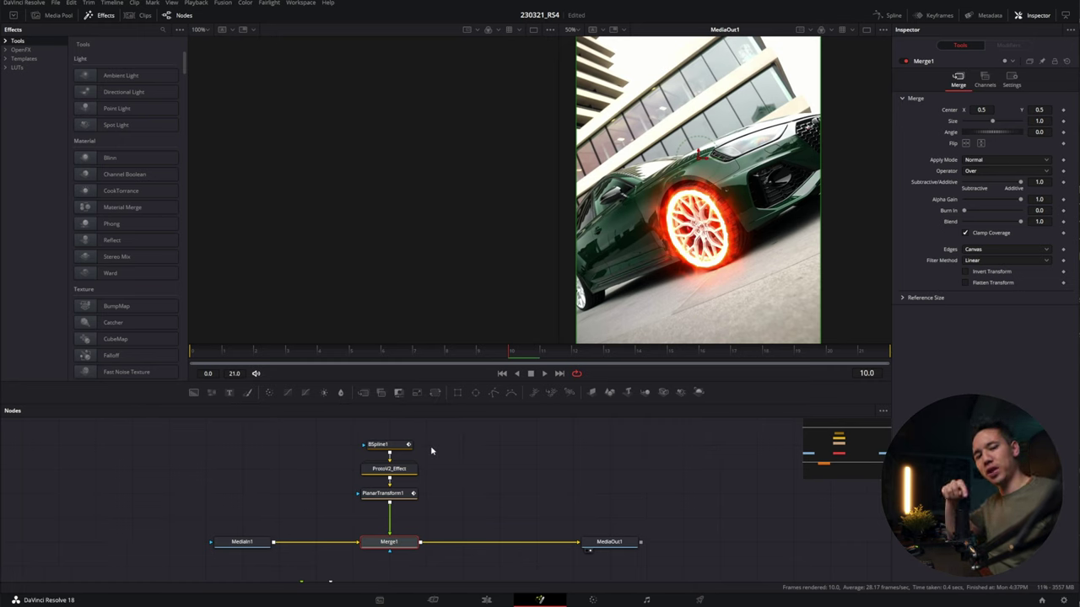
click(393, 444)
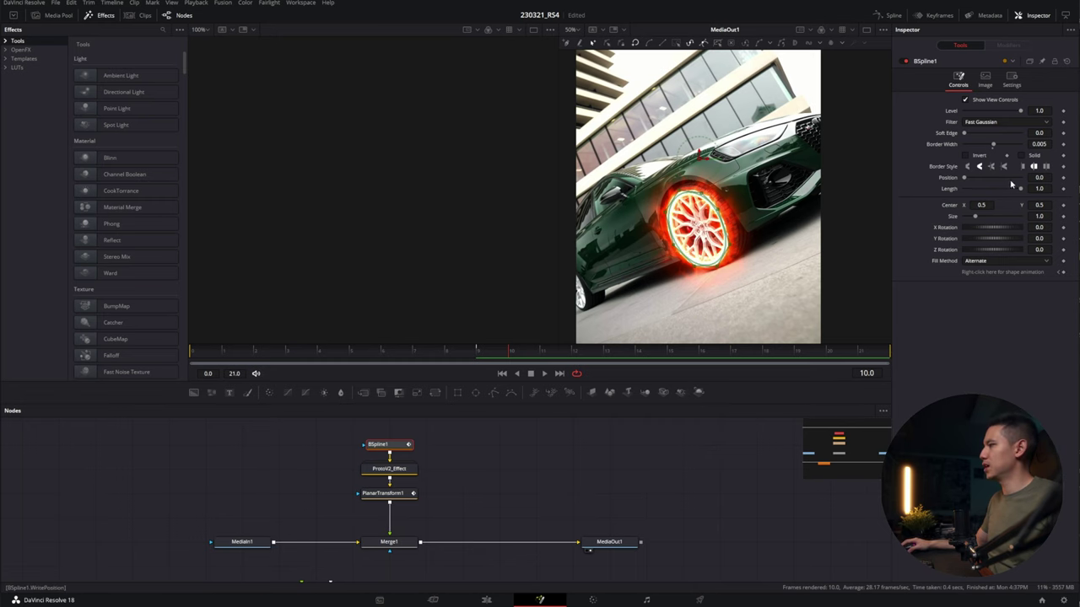
click(477, 353)
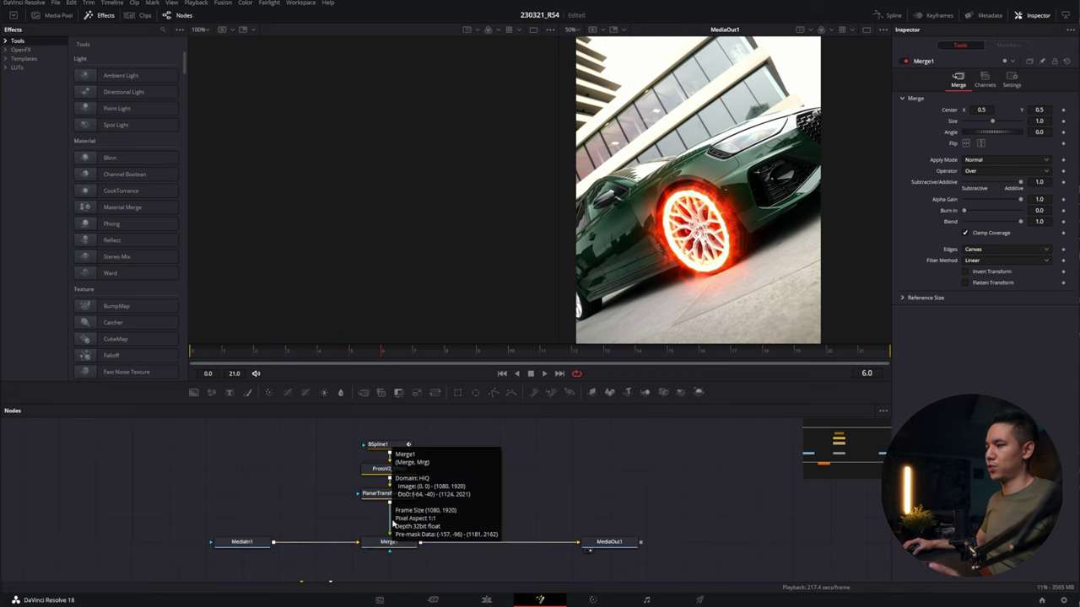
Keyframe Merge1's blend at 1.0 on frame 6 and 0.0 on frame 5, and save the project
click(392, 549)
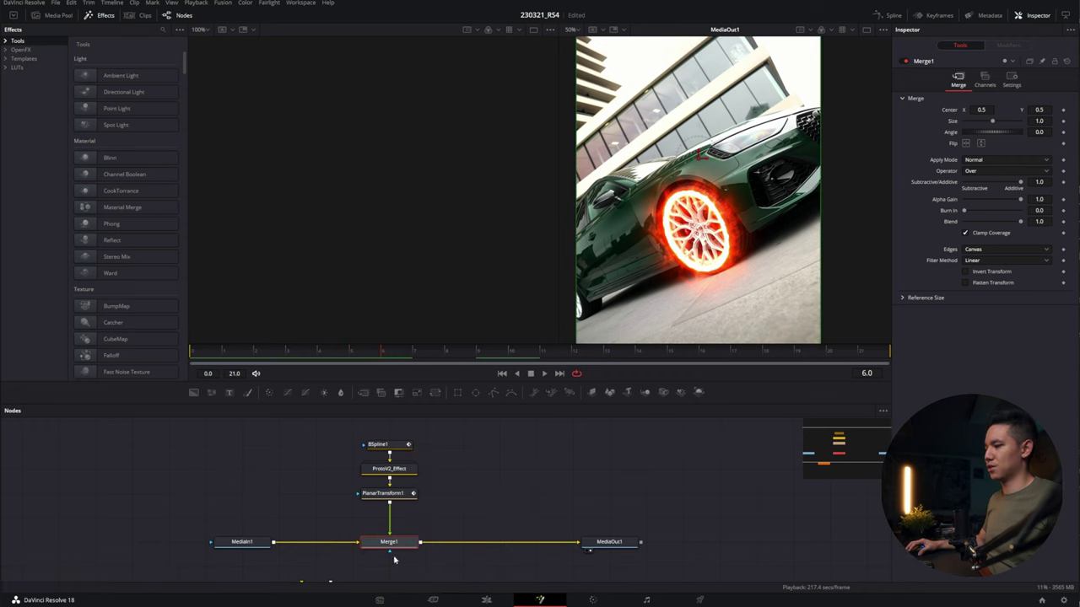
click(1063, 223)
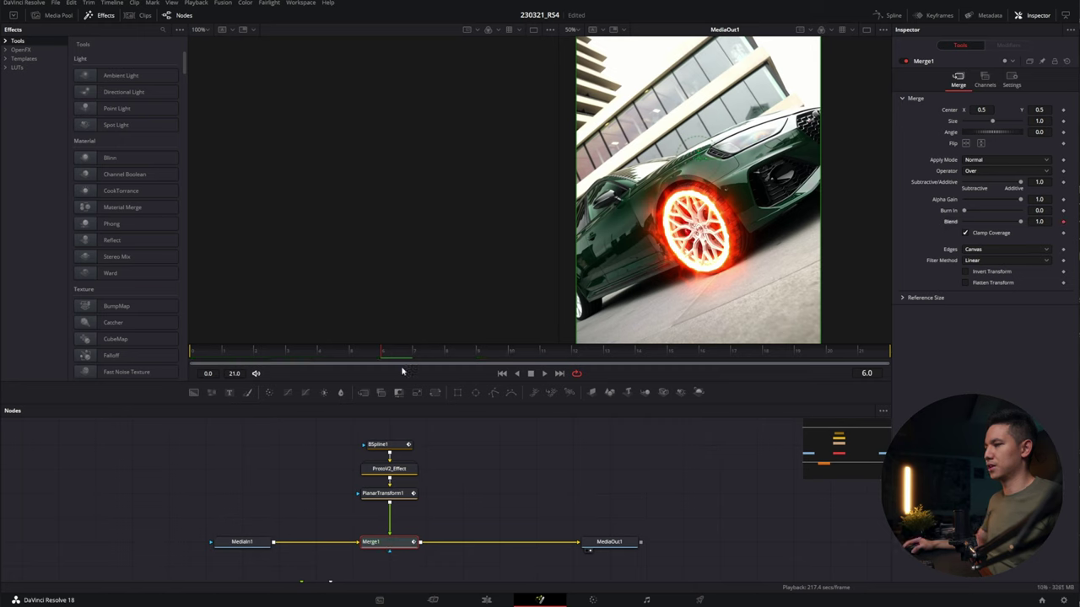
drag(380, 355, 355, 355)
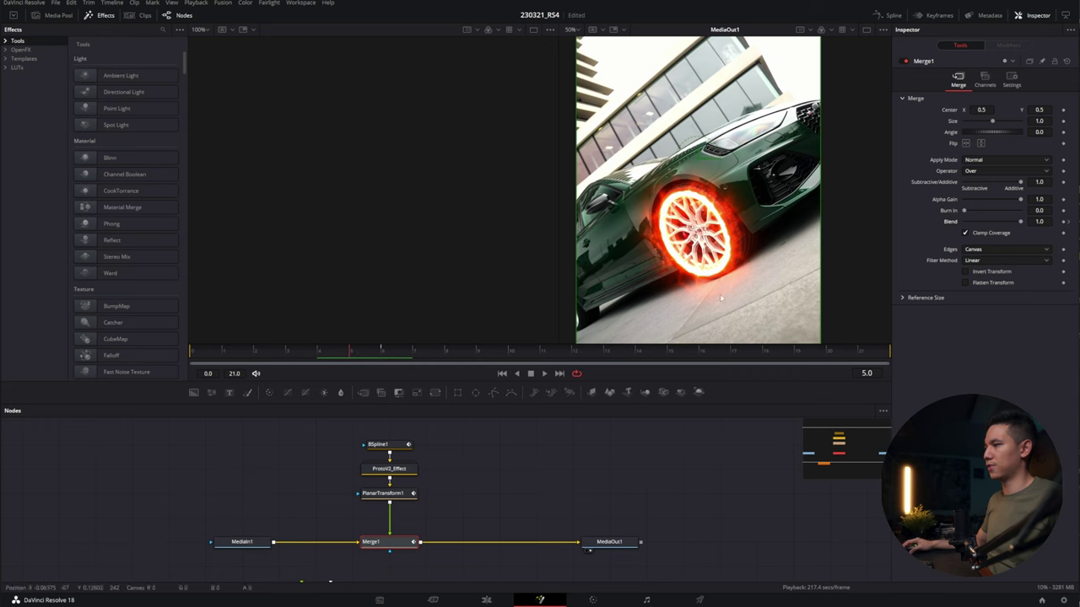
drag(1020, 223, 964, 223)
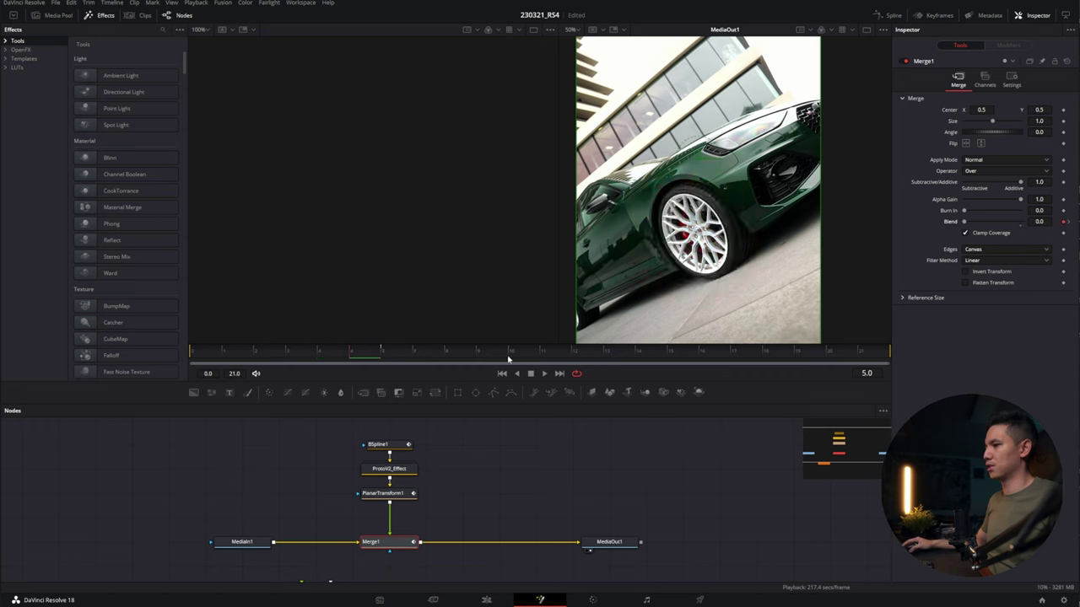
drag(341, 354, 387, 355)
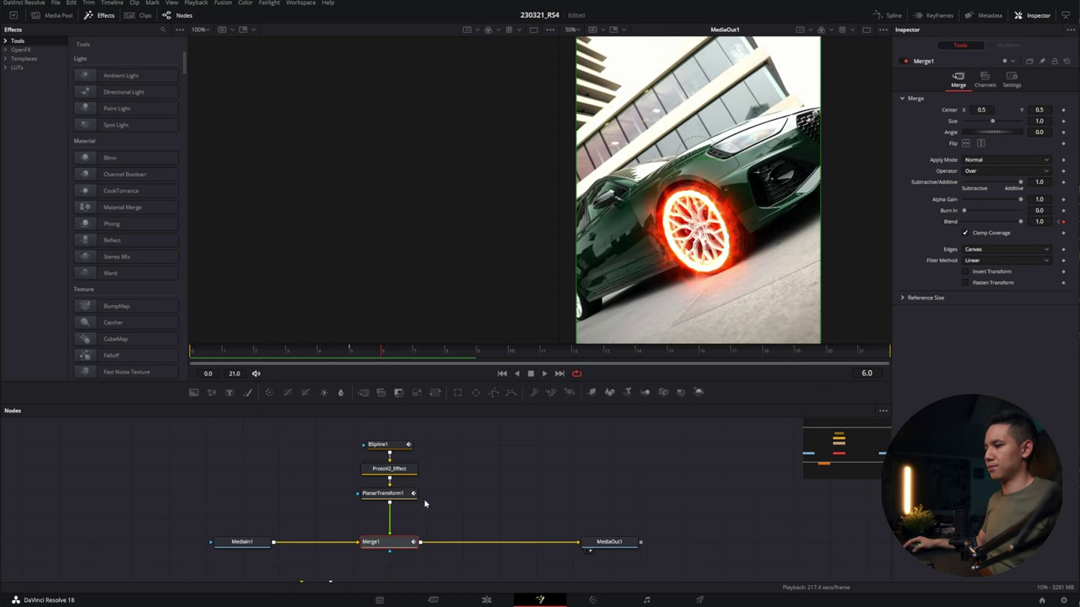
key(ctrl+s)
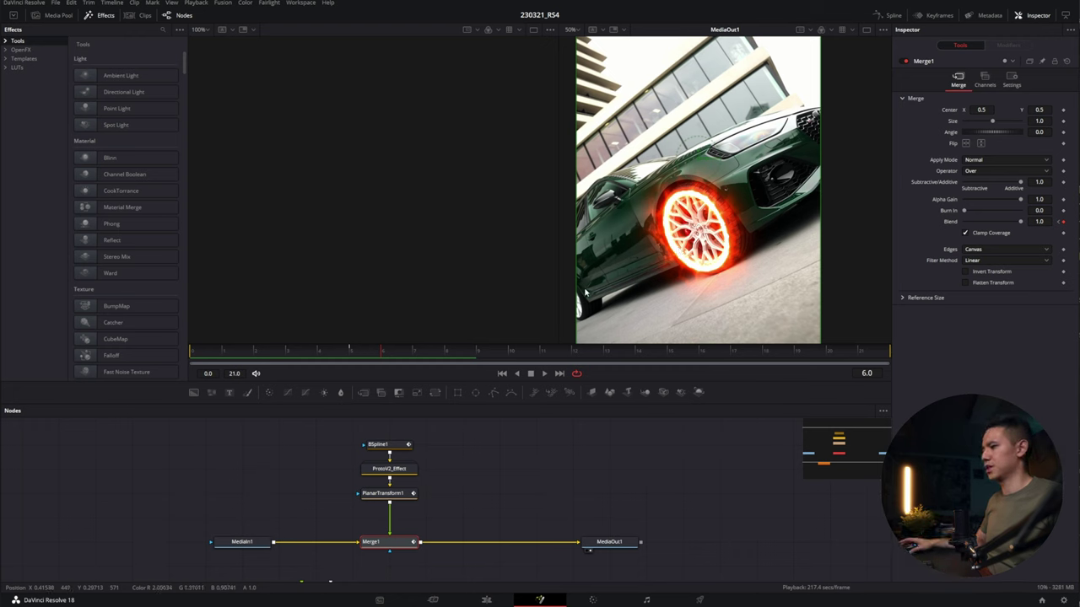
Keyframe the BSpline1 mask's Length at 0.0 on frame 6, 1.0 on frame 15 and 0.0 on frame 19
click(382, 446)
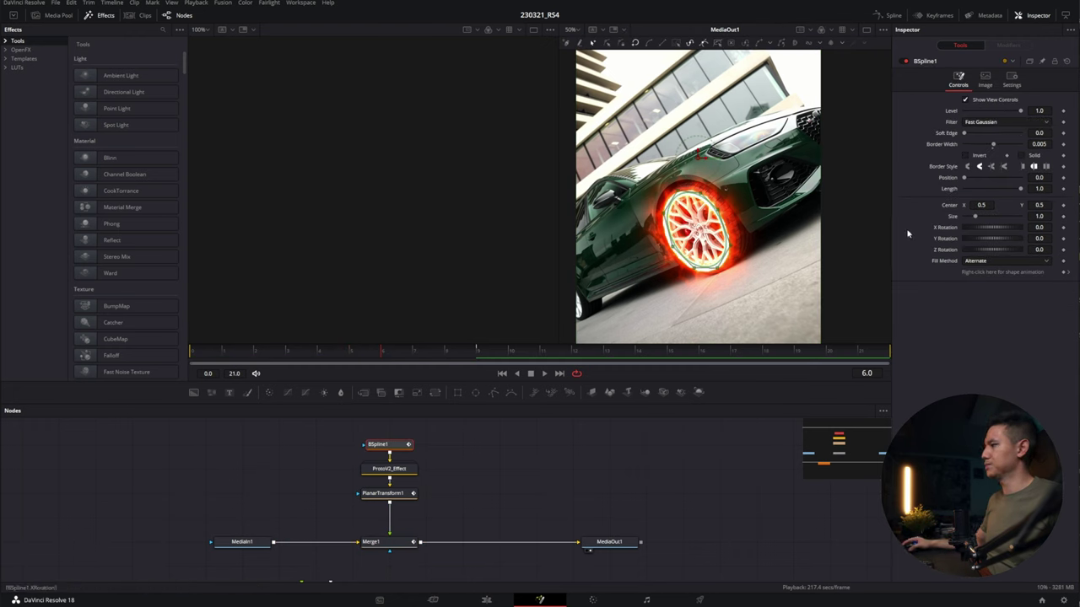
drag(1020, 188, 950, 193)
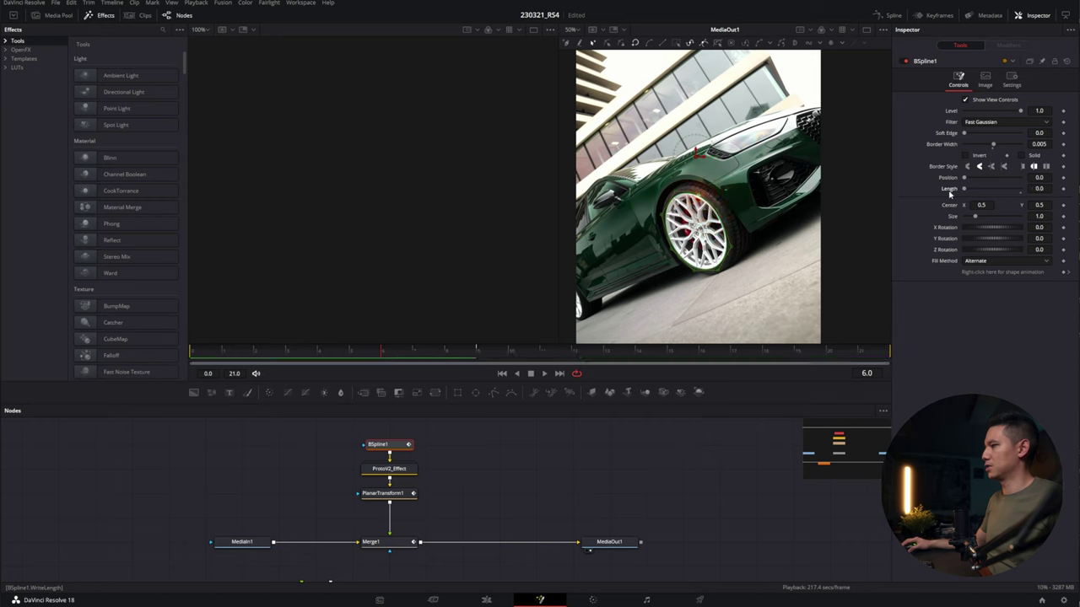
click(1063, 189)
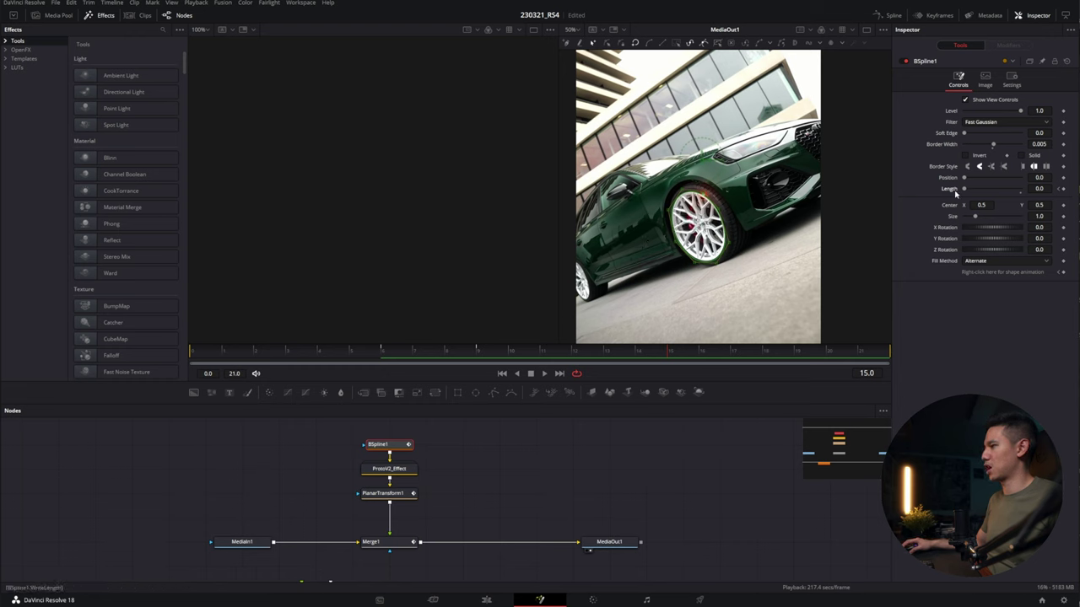
drag(968, 188, 1022, 189)
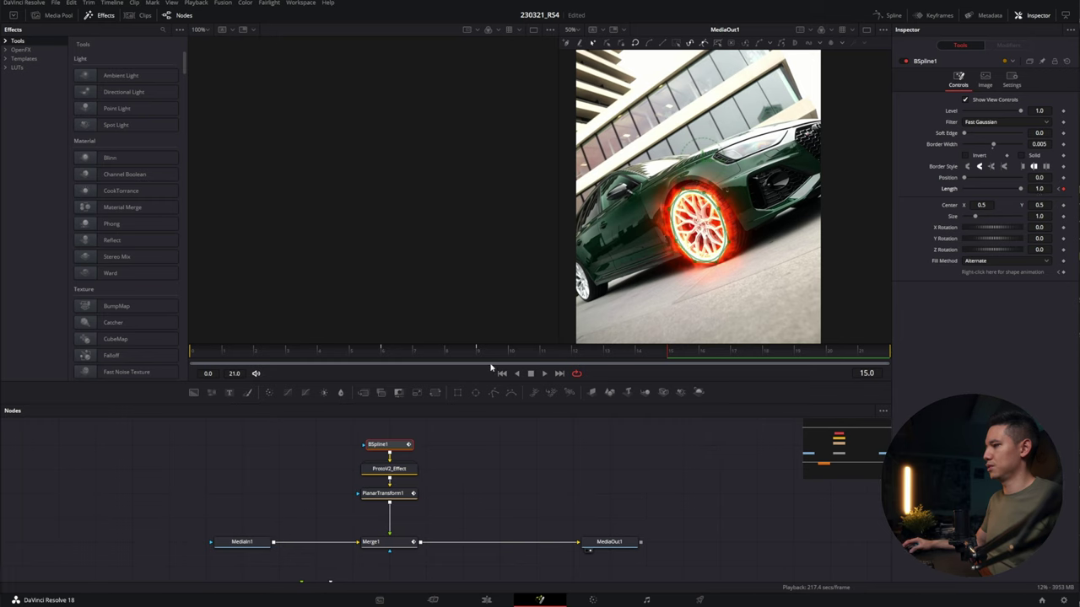
click(383, 352)
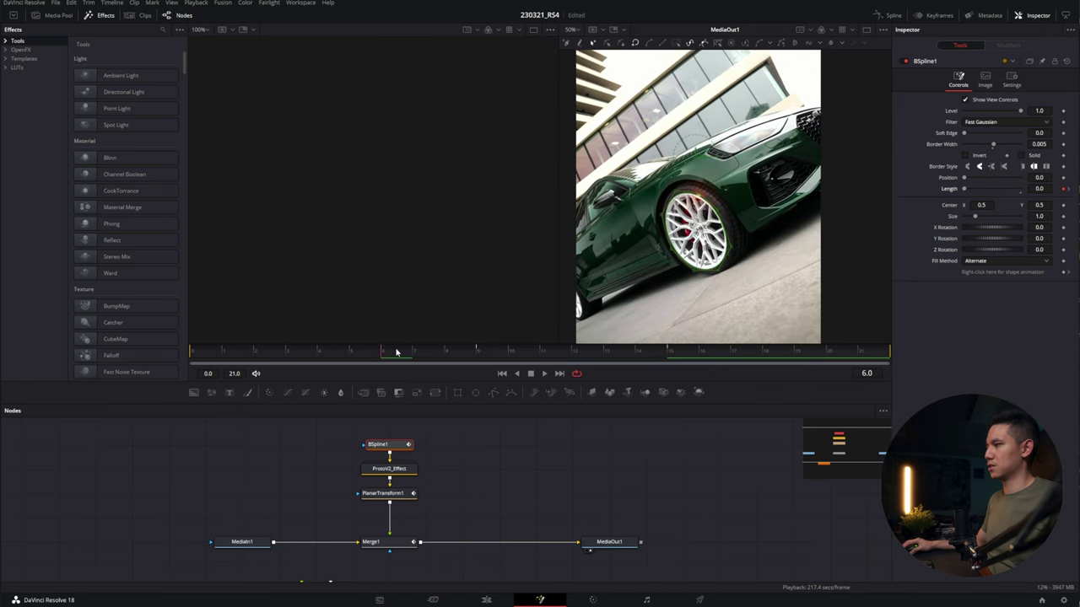
drag(397, 352, 798, 355)
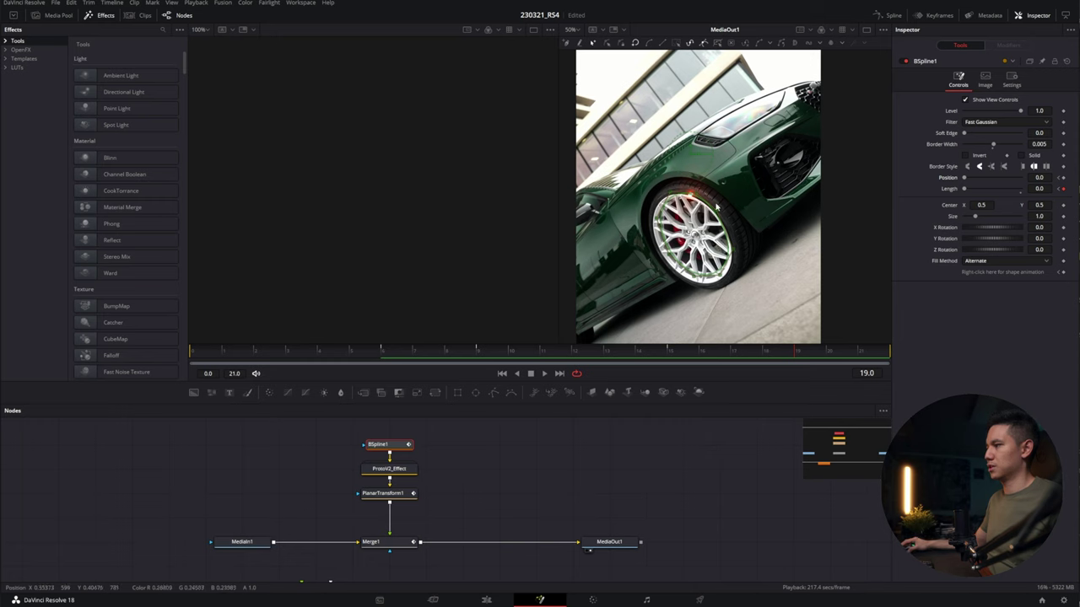
Keyframe the BSpline1 mask's Position at 0.0 on frame 15 and 1.0 on frame 19
click(674, 355)
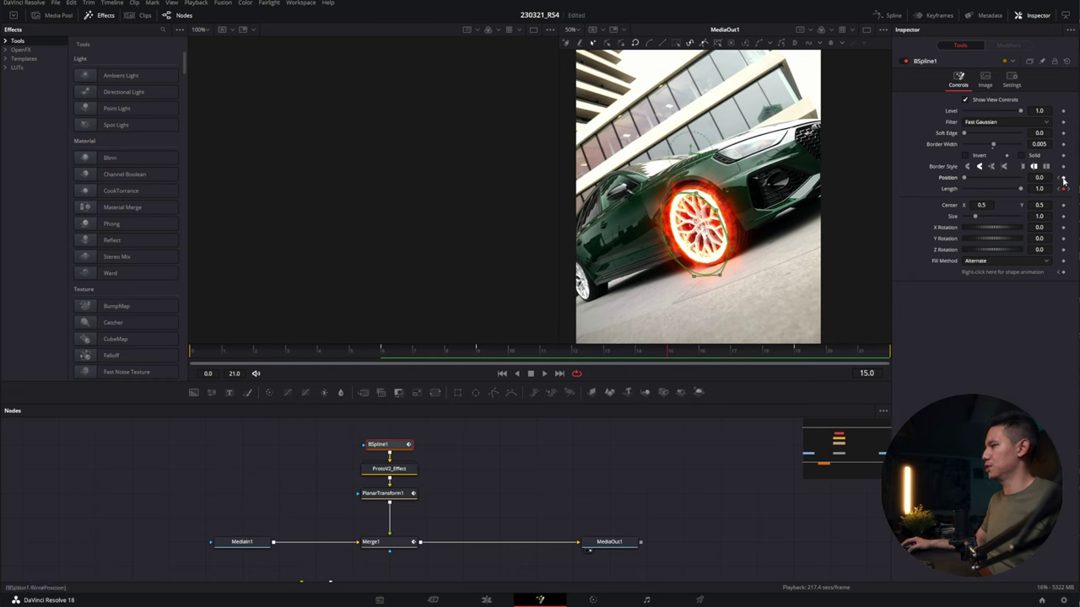
click(1062, 178)
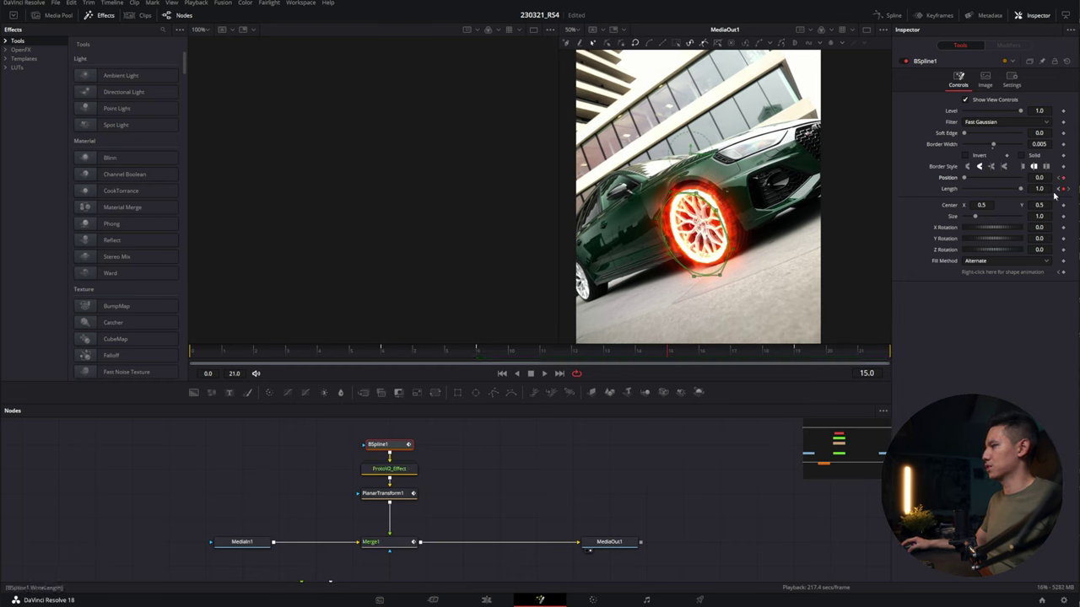
click(800, 355)
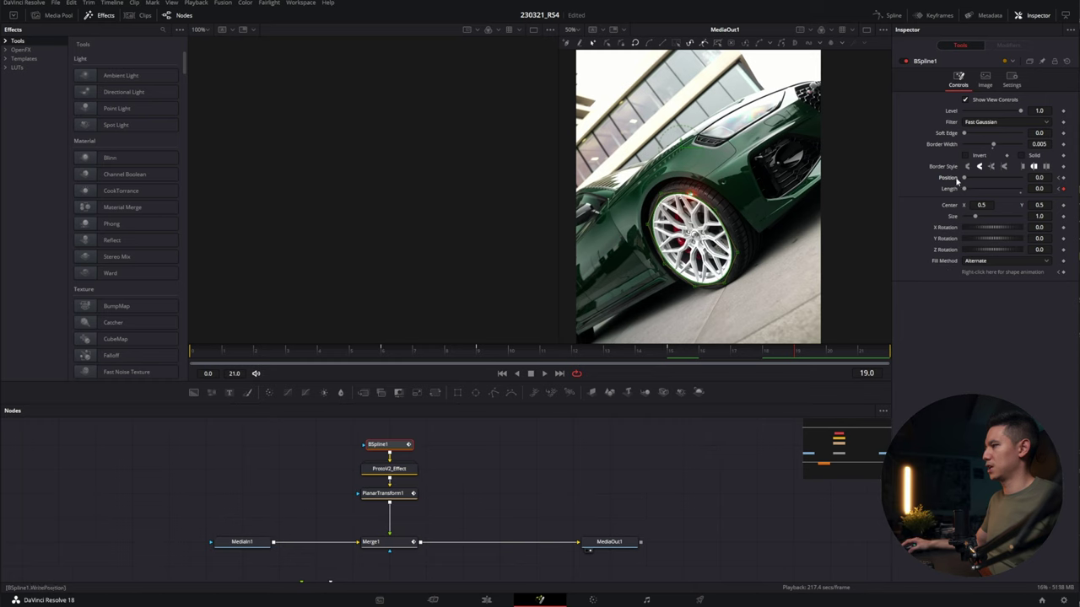
drag(964, 180, 1021, 179)
Play and scrub through the Fusion clip on the Edit page to review the glow drawing on and off the rim
mouse_move(673, 352)
mouse_down()
mouse_move(605, 352)
mouse_move(814, 354)
mouse_move(673, 359)
mouse_up()
click(486, 600)
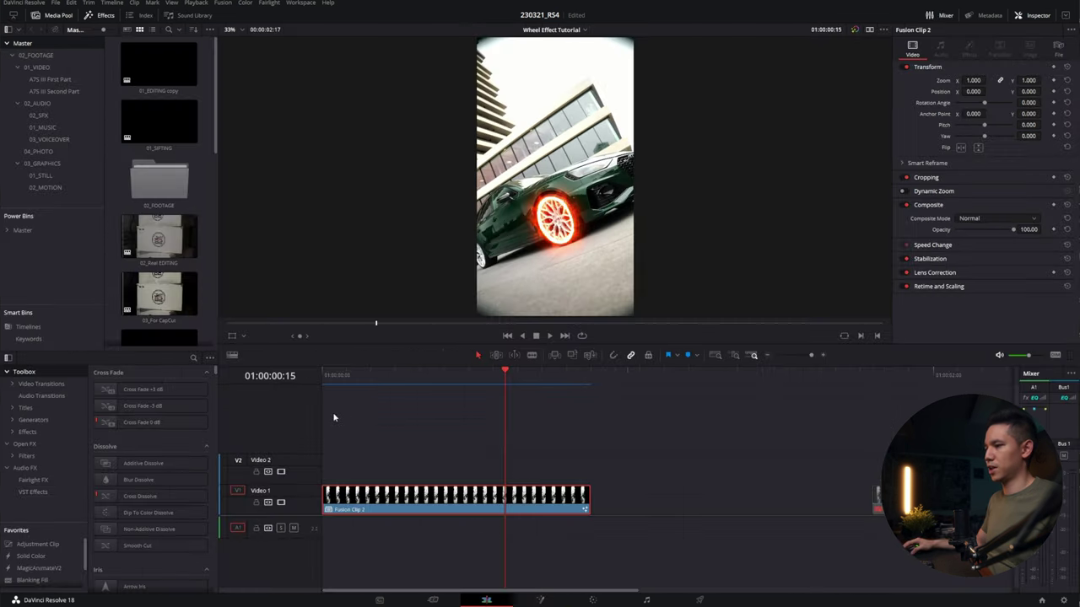
drag(328, 377, 300, 380)
key(space)
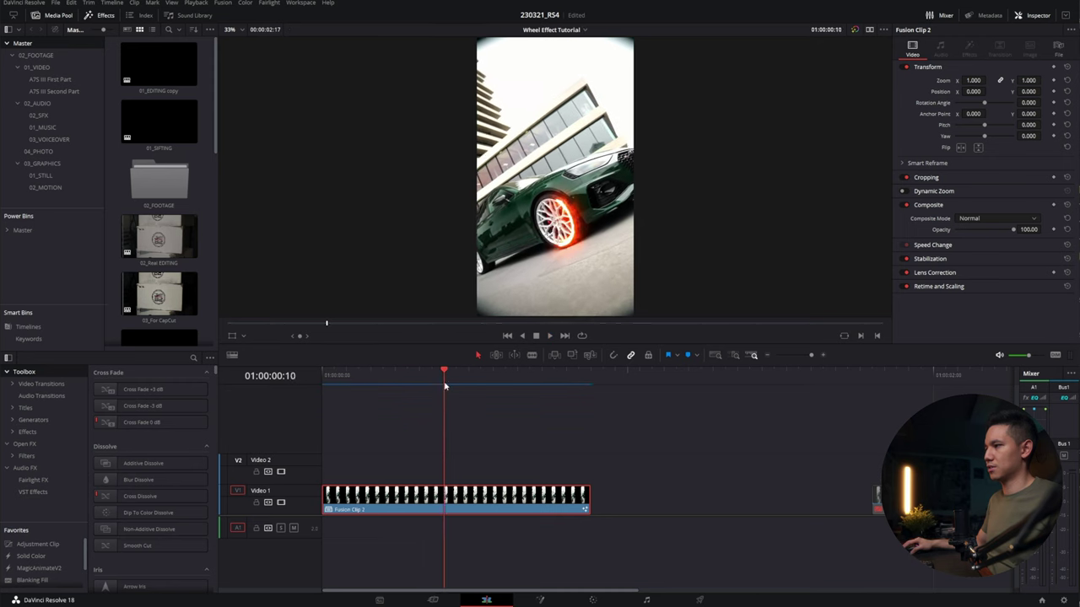
drag(445, 386, 562, 393)
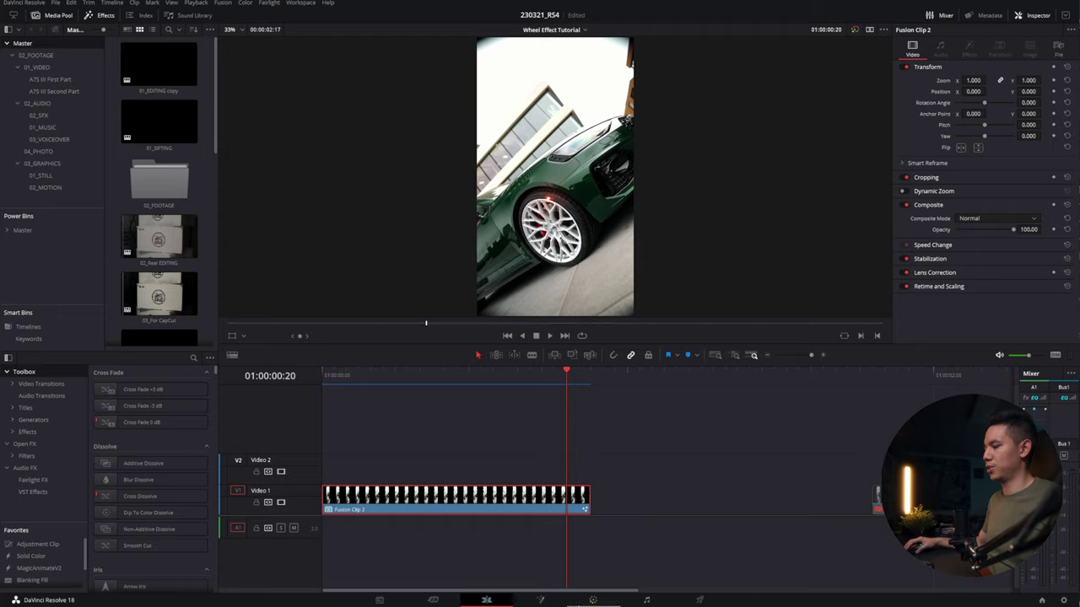
Return to the Fusion page, keyframe Merge1's Blend at 1.0 on frame 19 and fade it out on frame 20
key(shift+5)
drag(439, 356, 780, 350)
click(382, 494)
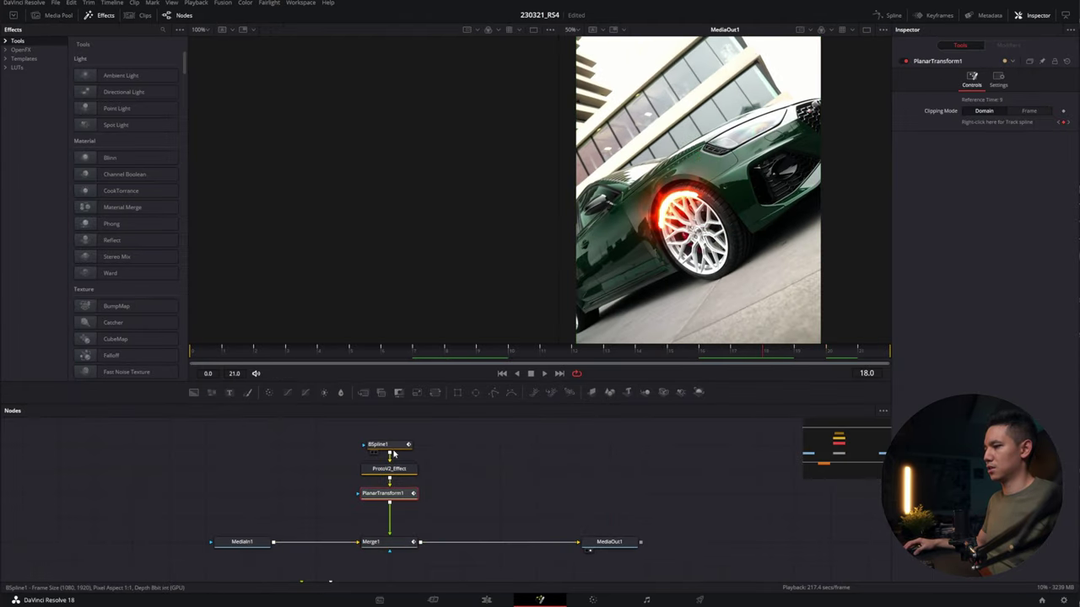
click(389, 447)
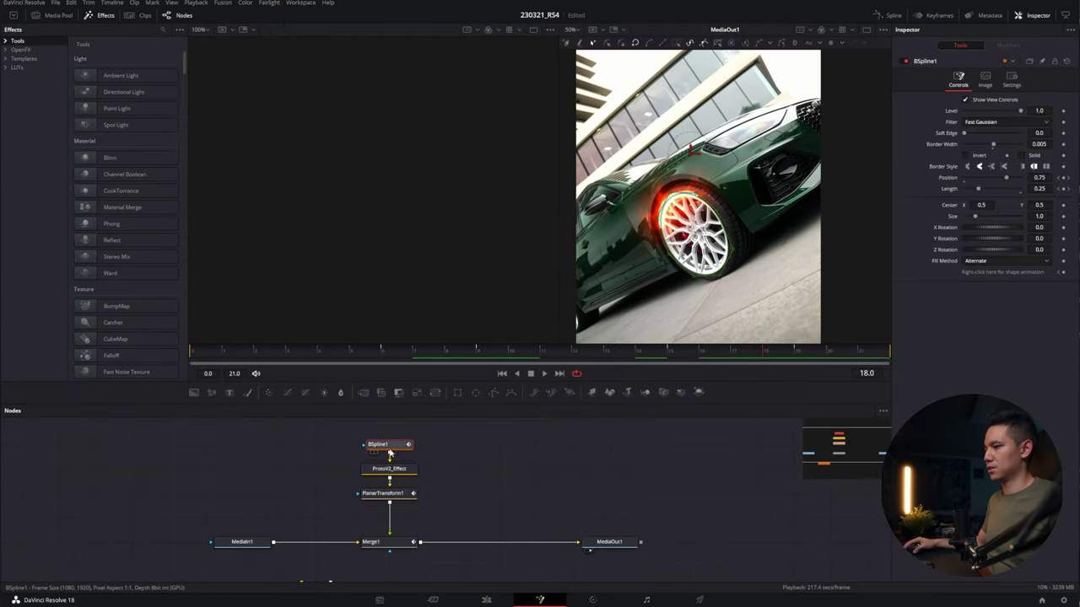
click(796, 355)
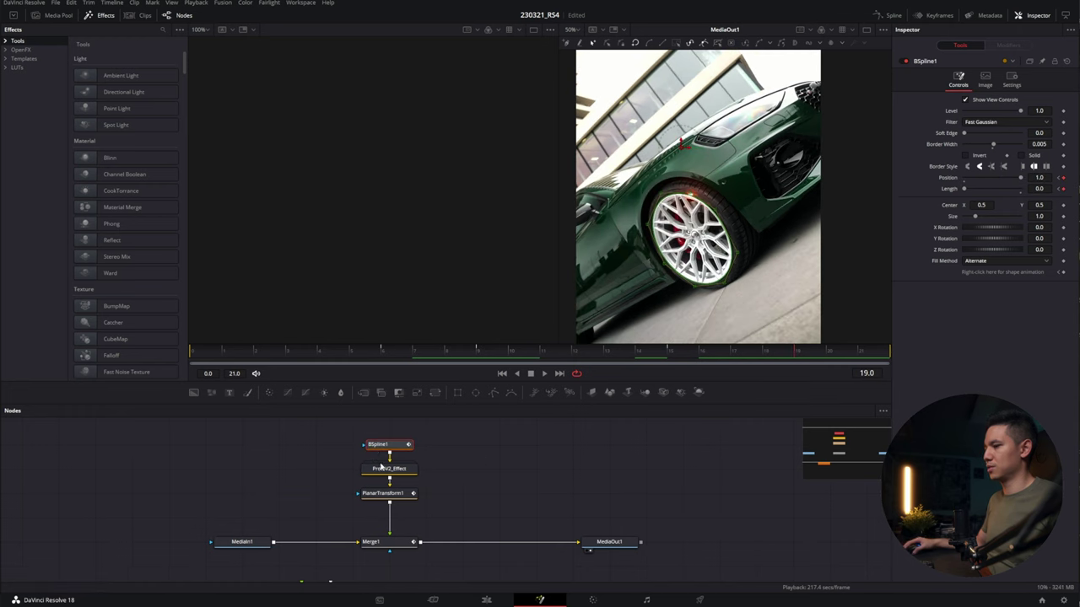
click(377, 545)
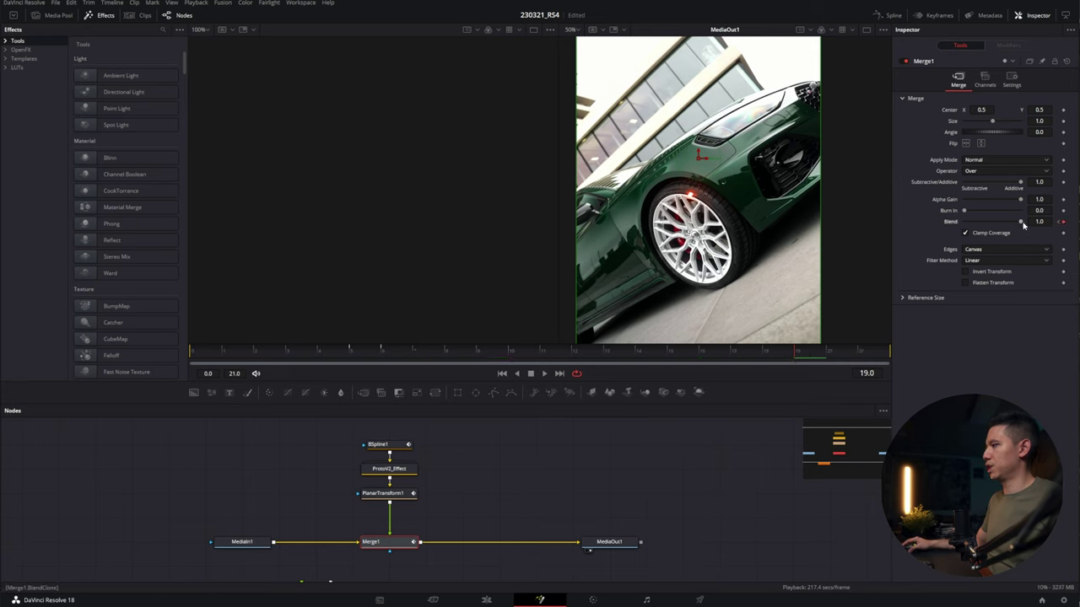
click(834, 357)
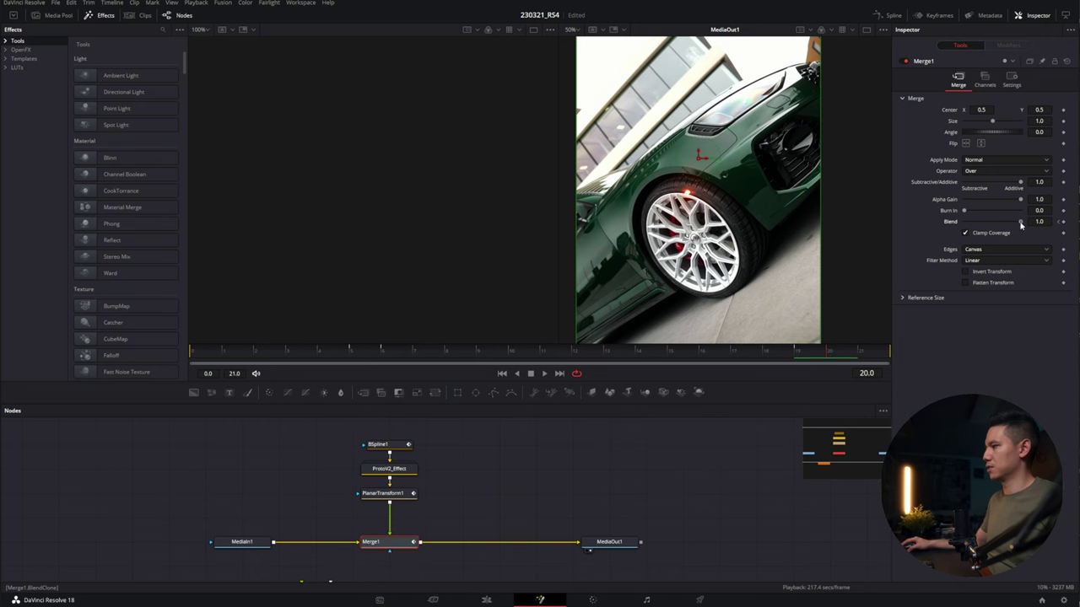
Scrub the Fusion clip on the Edit page up to 01:00:00:15 to check the wheel glow
click(486, 600)
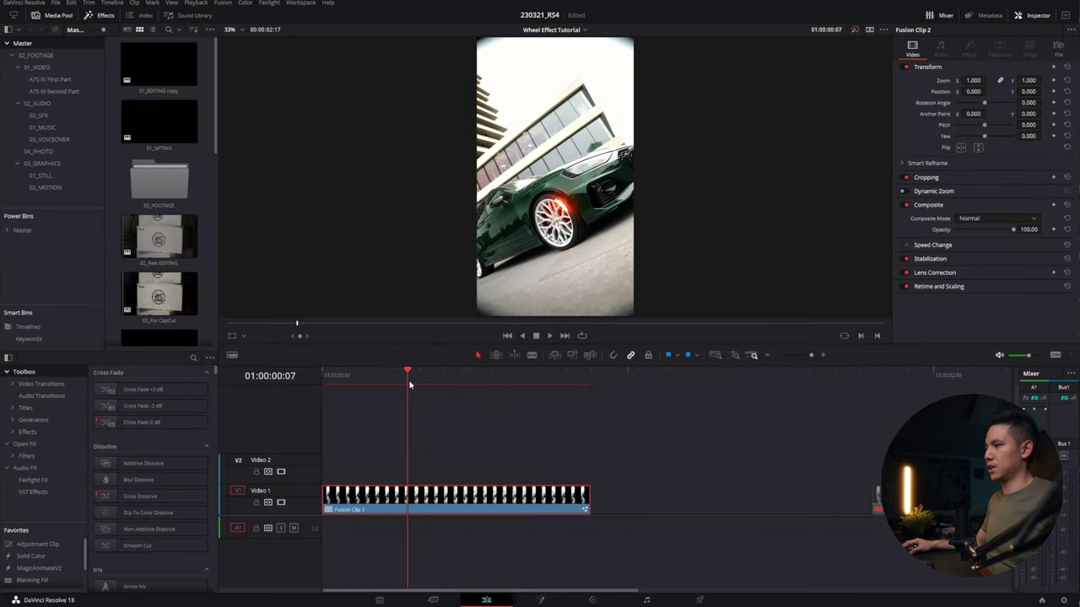
drag(407, 385, 507, 386)
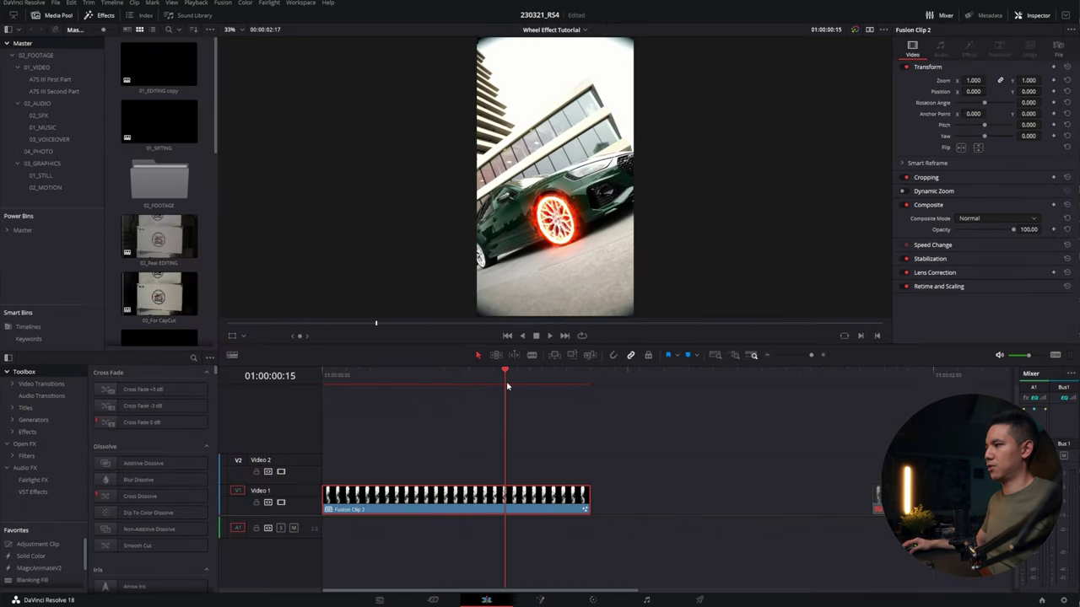
Back on the Fusion page, set ProtoV2_Effect's Glow Size to 0.00315 and Glow Blur Size to 51.2 in its glow controls
click(540, 600)
click(985, 78)
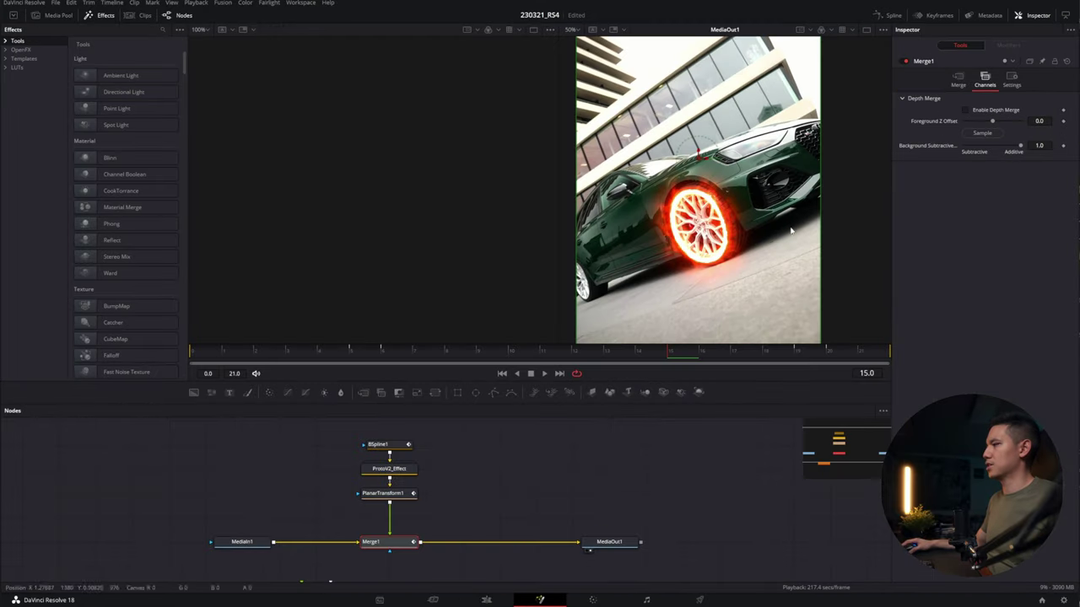
click(963, 86)
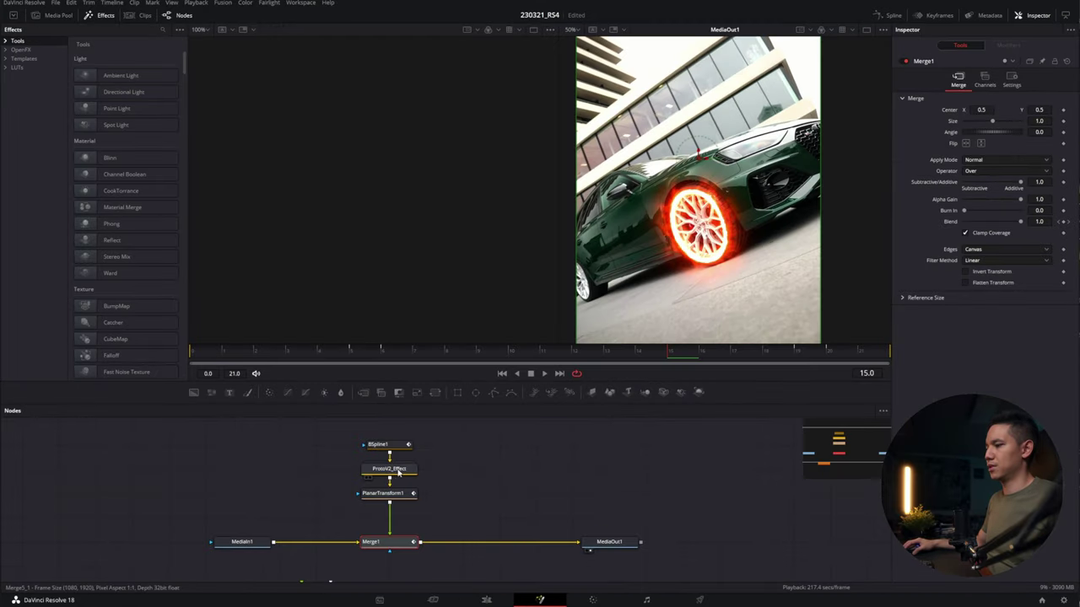
click(404, 473)
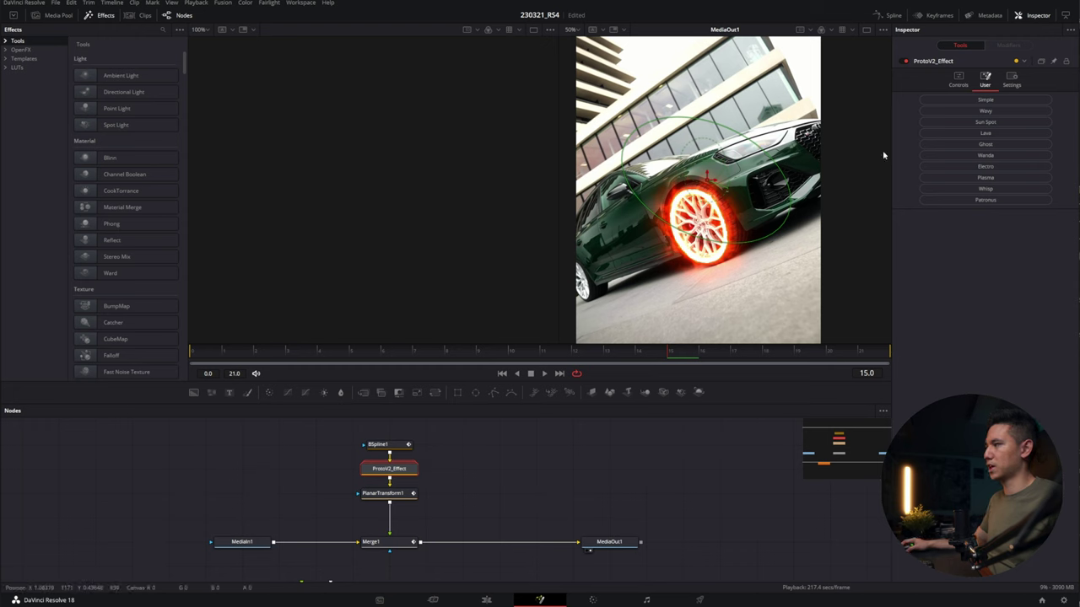
click(960, 81)
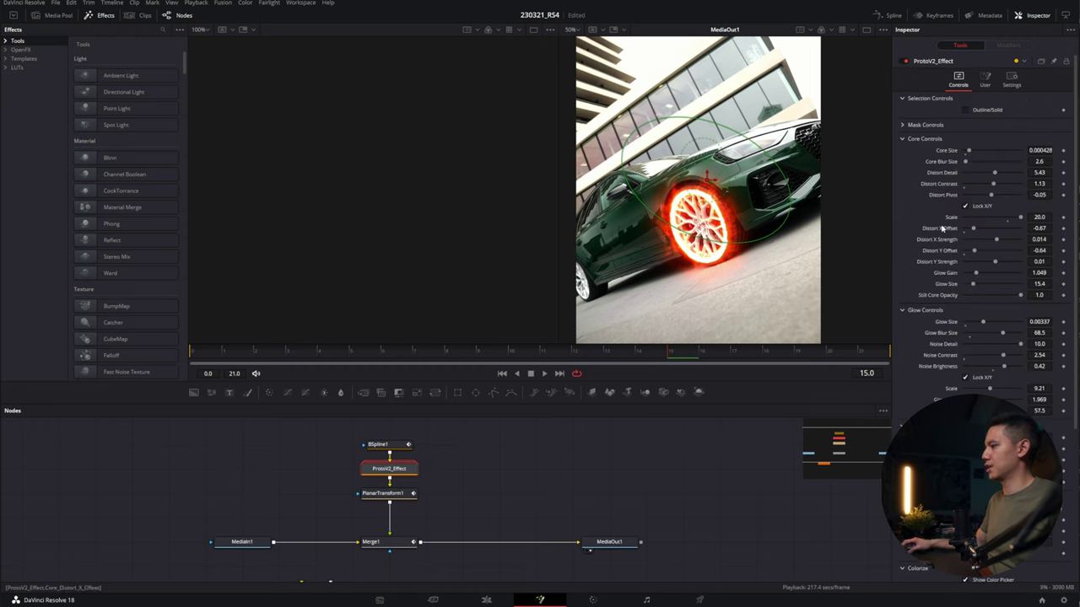
drag(983, 322, 1010, 341)
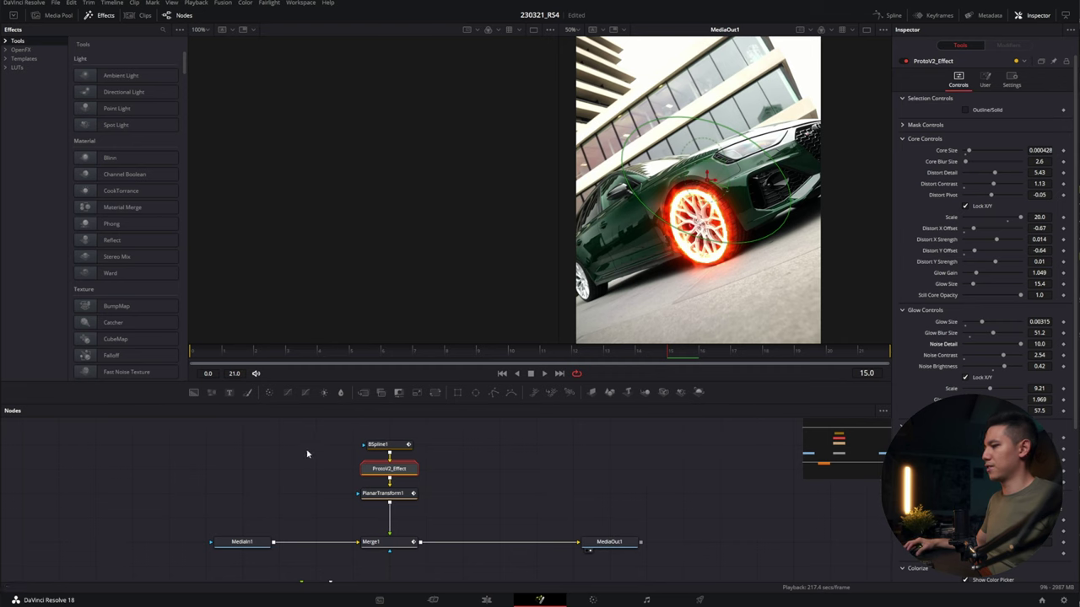
Try a different hue for ProtoV2_Effect's Colorize color
scroll(905, 305, down, 5)
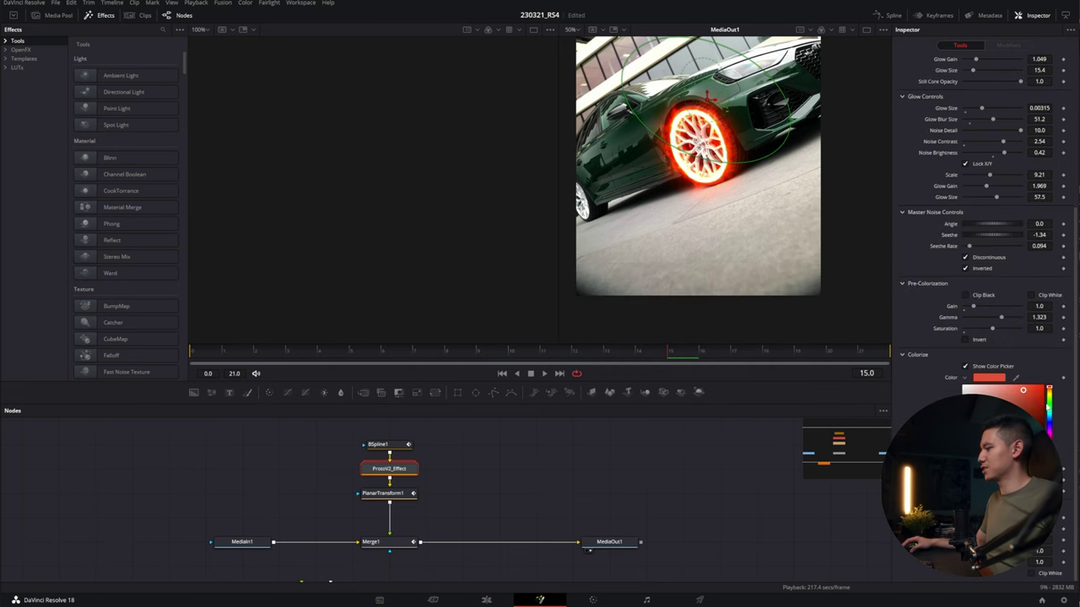
drag(1047, 407, 1052, 446)
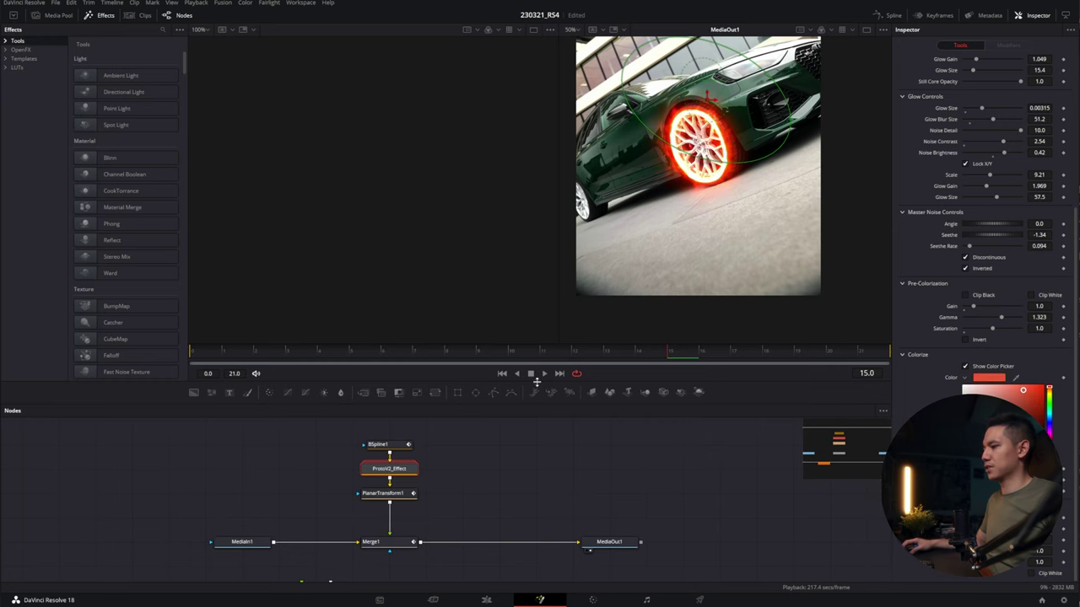
Review the finished wheel glow on the Edit page timeline and return the playhead to the clip's start
click(486, 599)
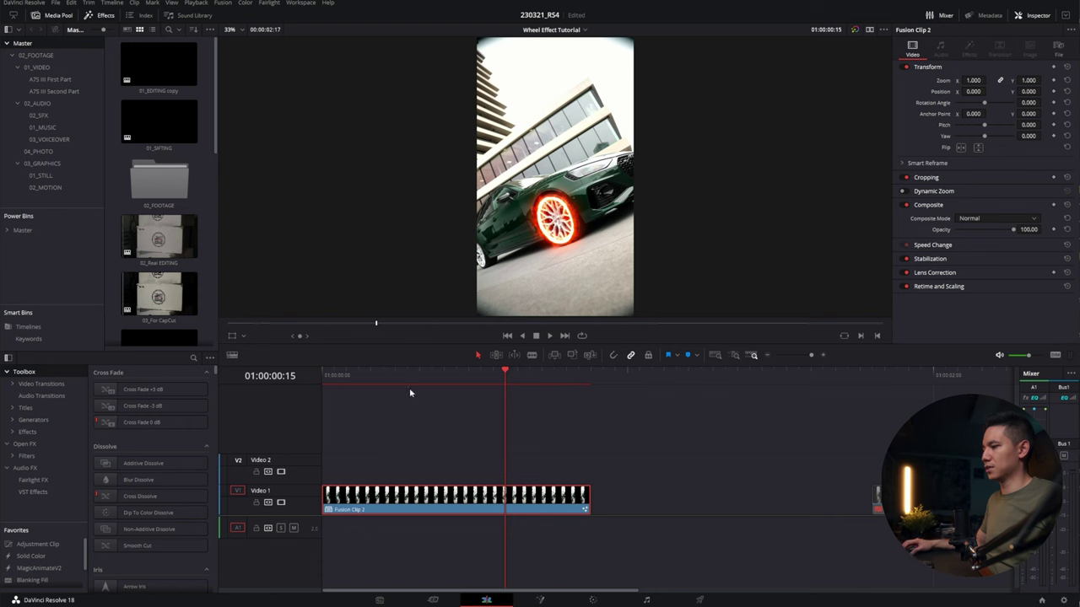
drag(397, 377, 569, 388)
key(Home)
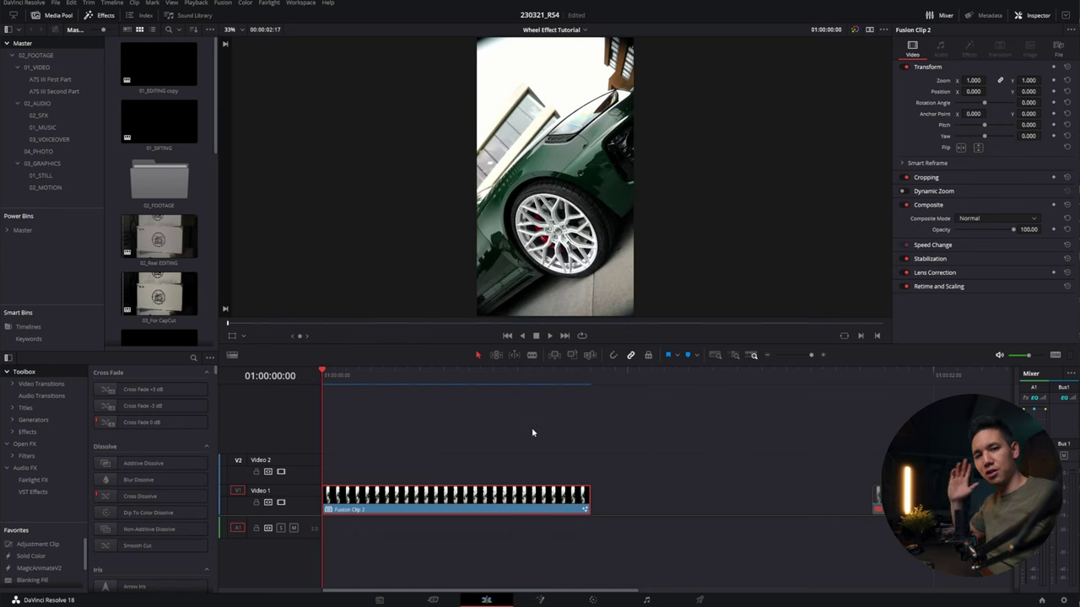